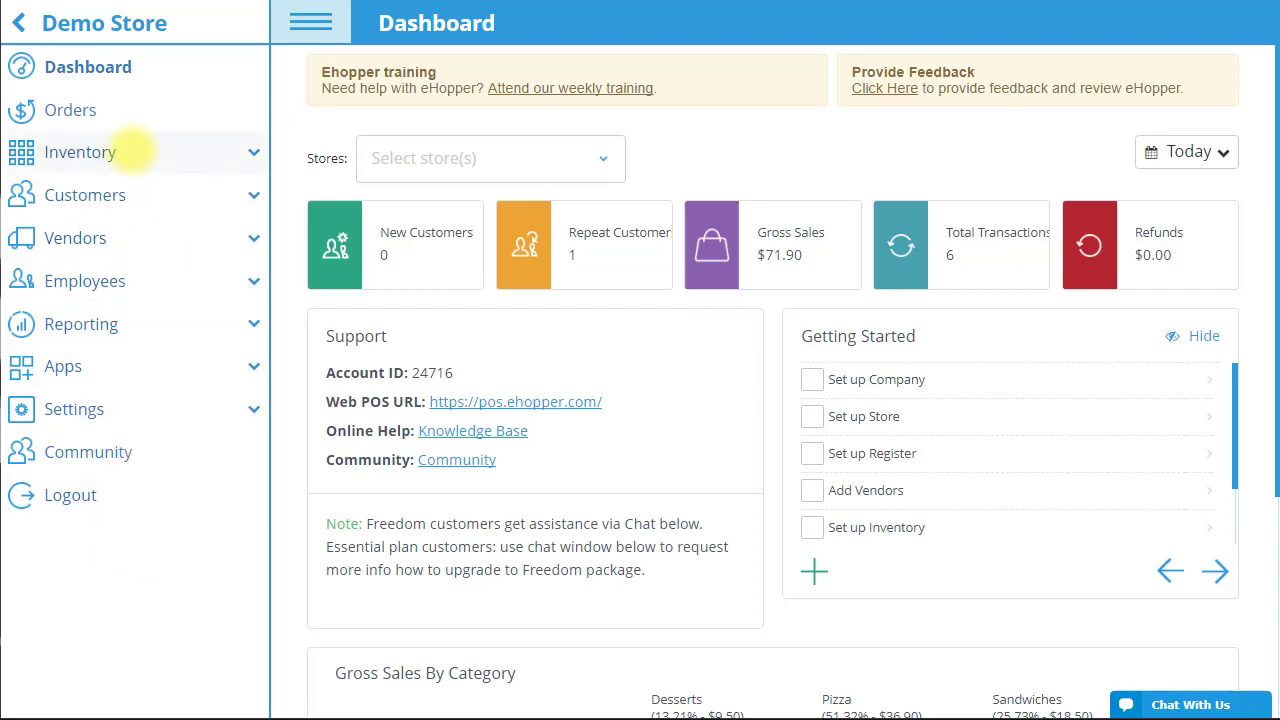
left_click(133, 150)
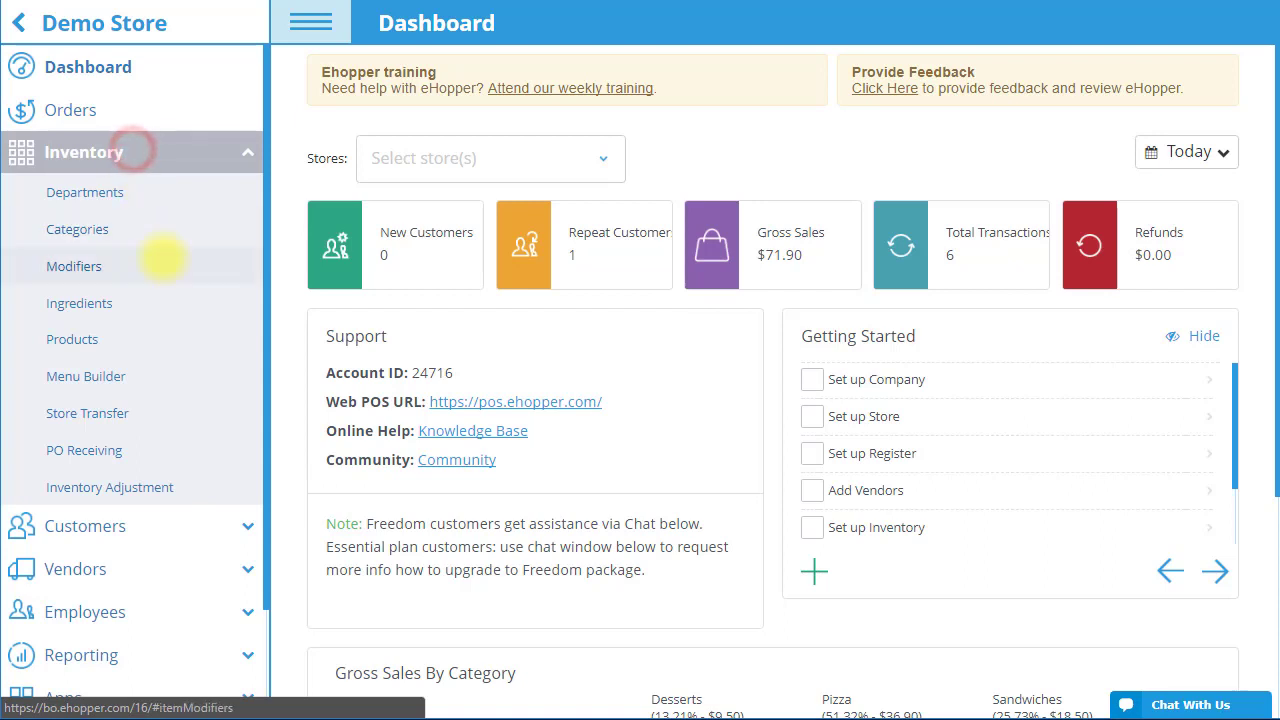
left_click(170, 306)
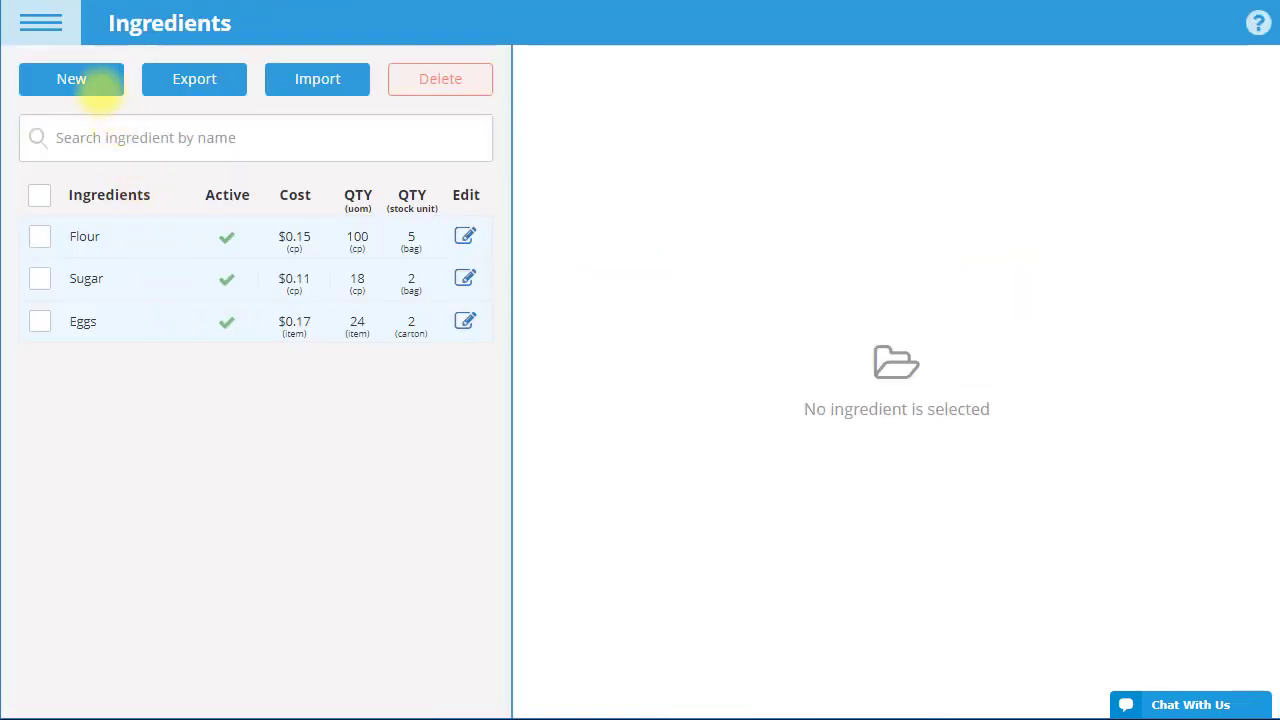
left_click(80, 84)
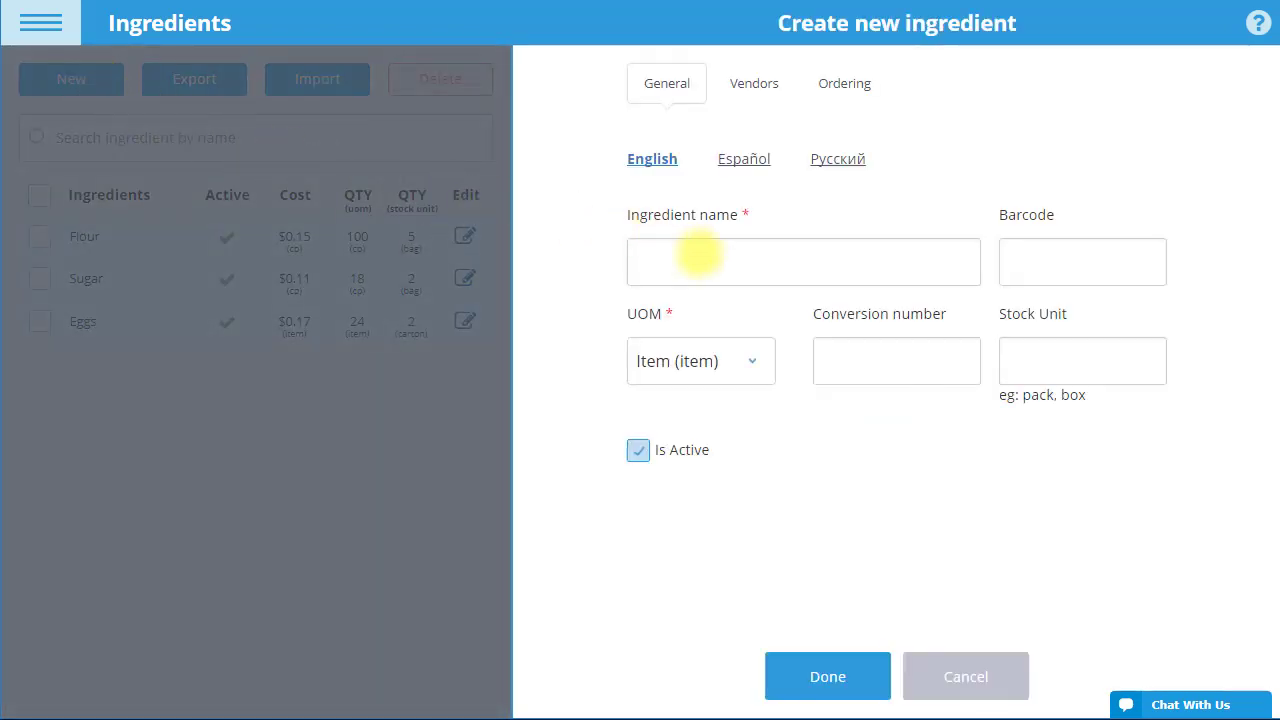
left_click(700, 256)
type("Baking Powder")
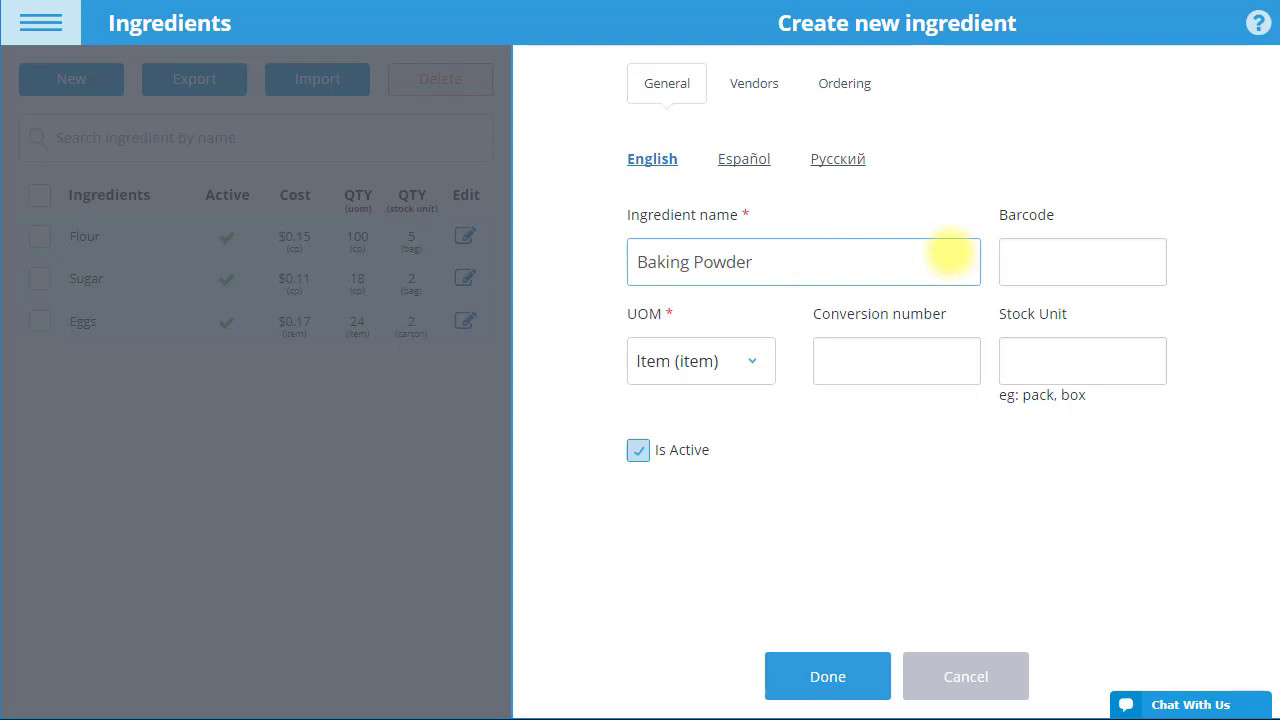
left_click(1046, 255)
type("3600000254")
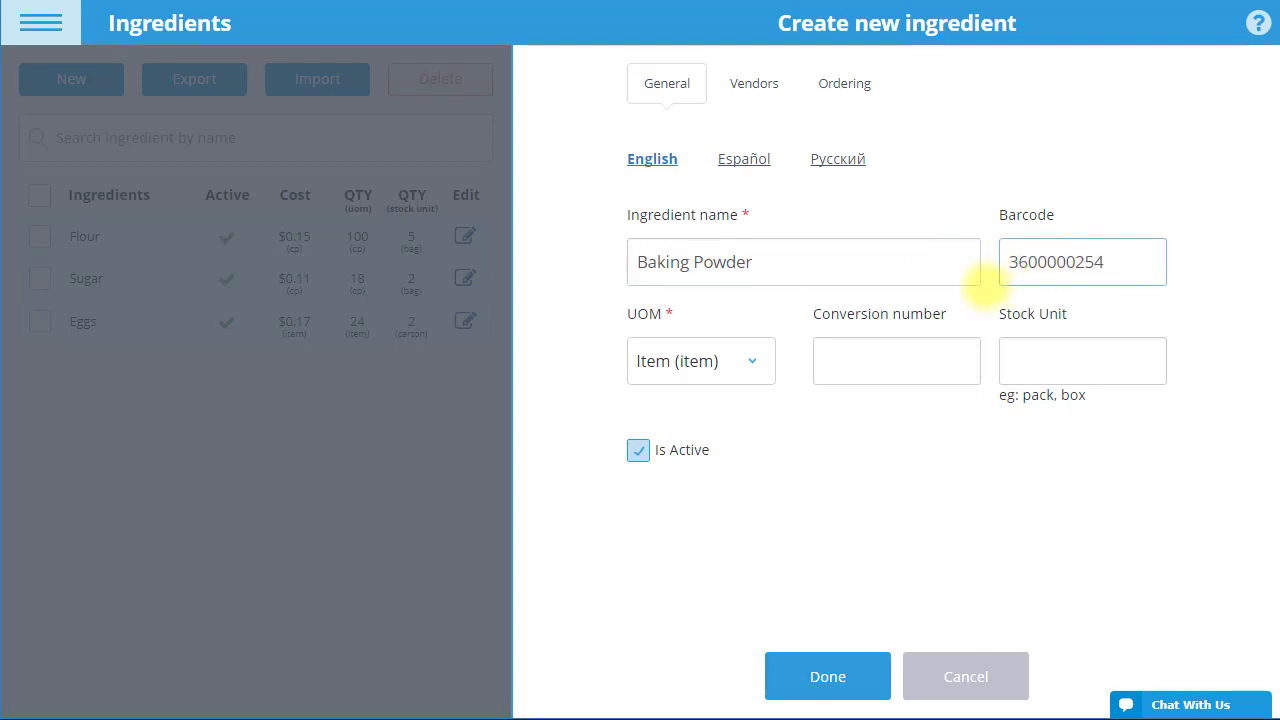
- Set the ingredient's unit of measure to Cup (cp), its conversion number to 8.1 and its stock unit to box
left_click(757, 361)
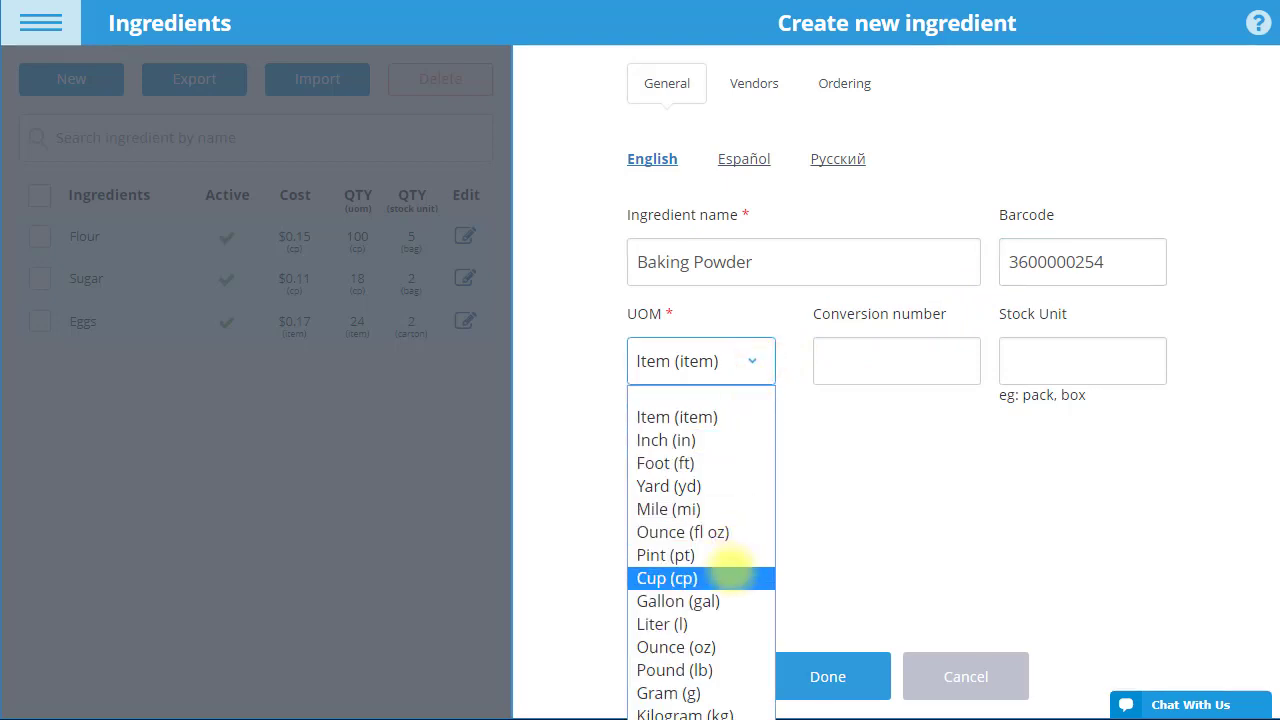
left_click(731, 578)
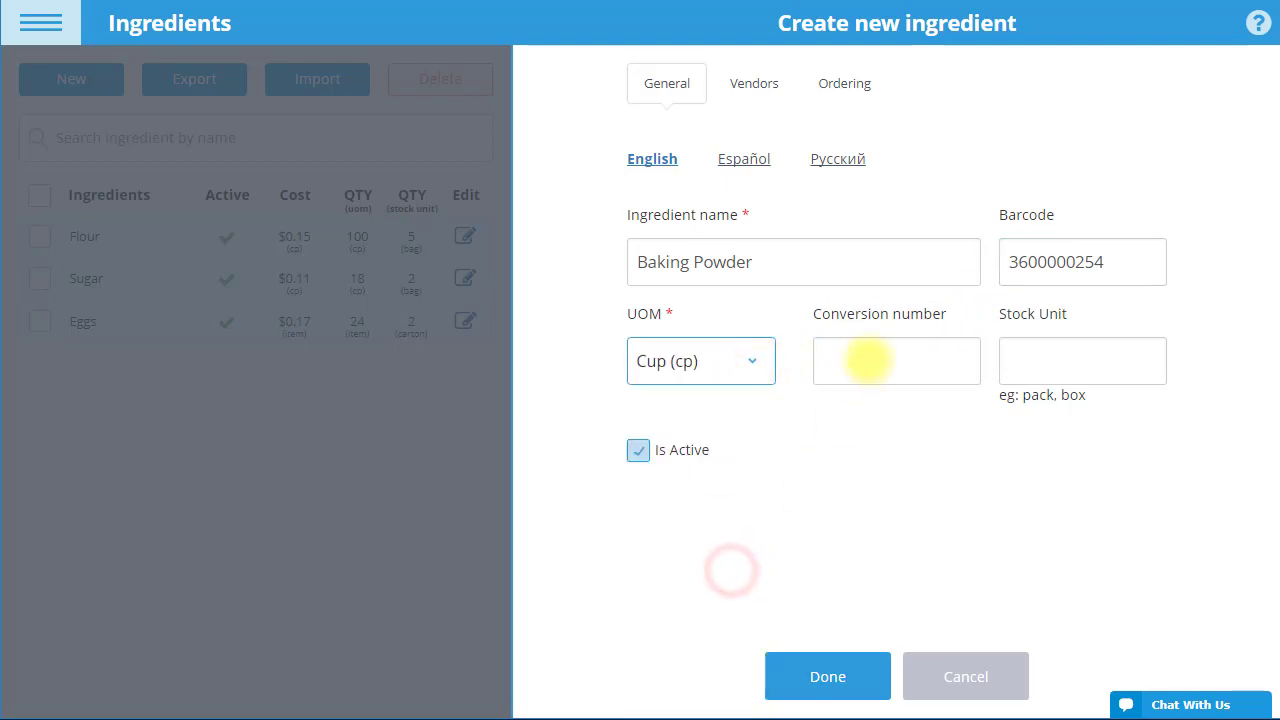
left_click(866, 360)
type("8.1")
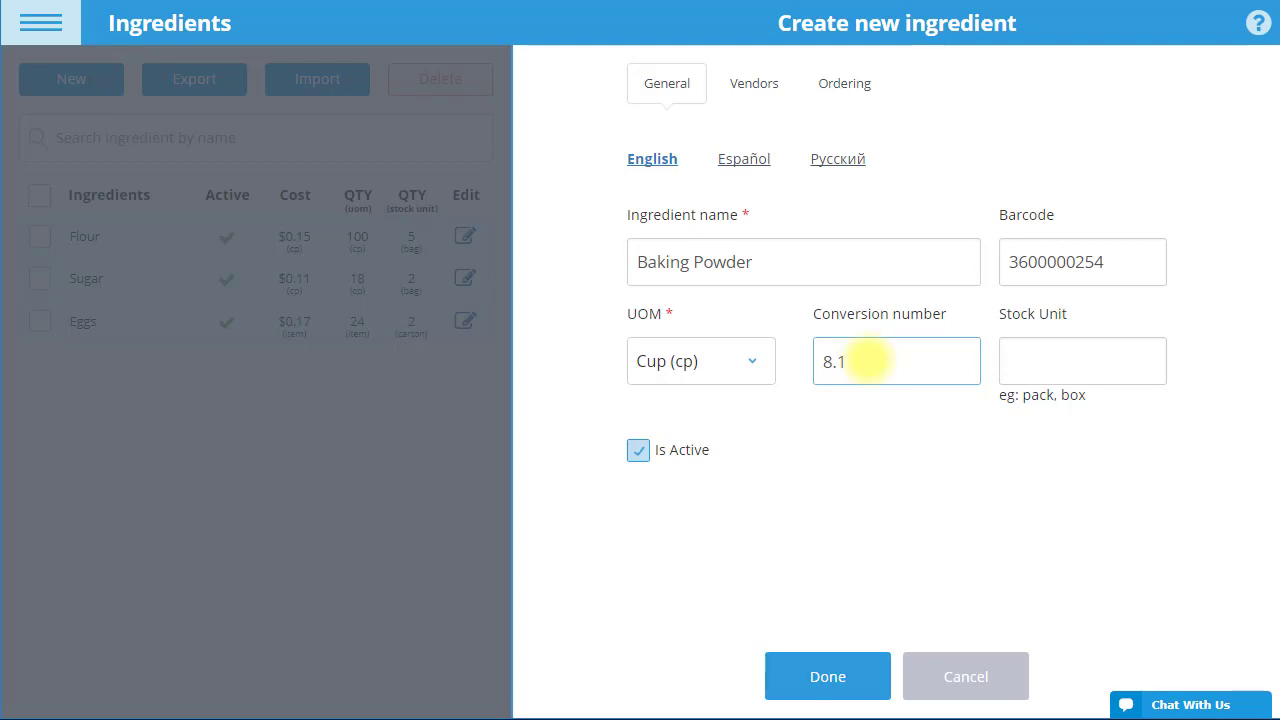
left_click(1037, 357)
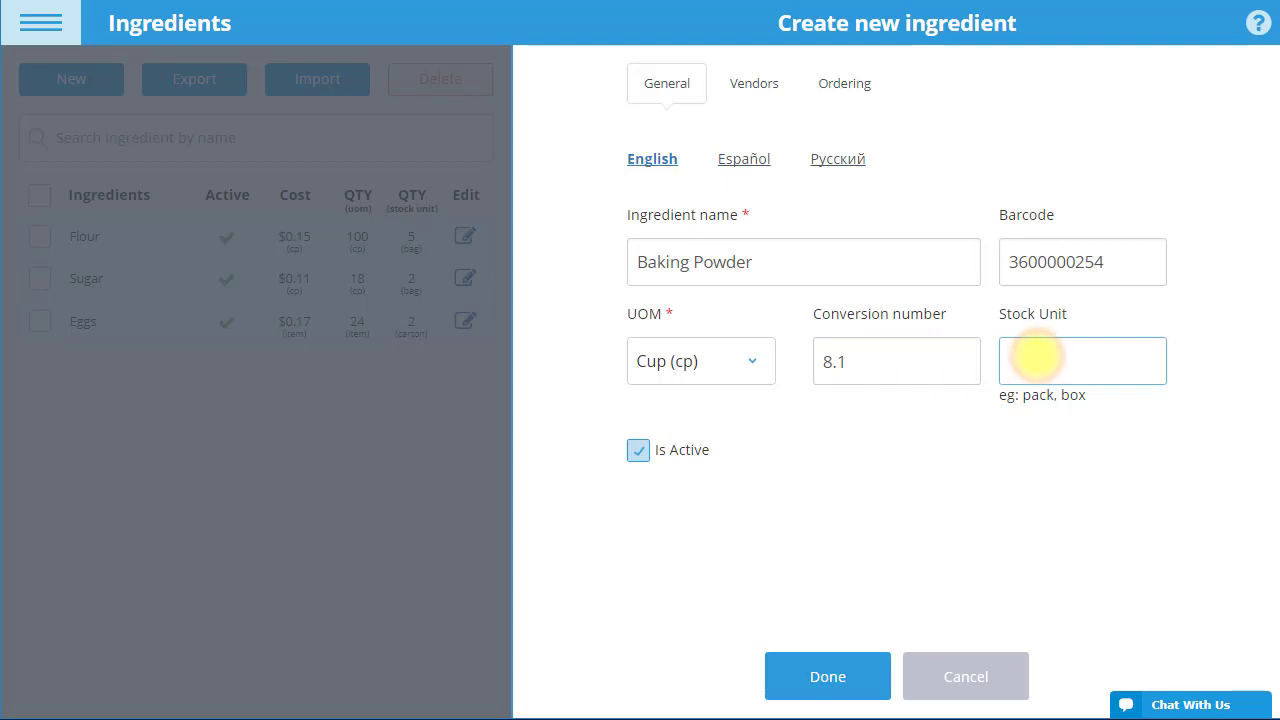
type("box")
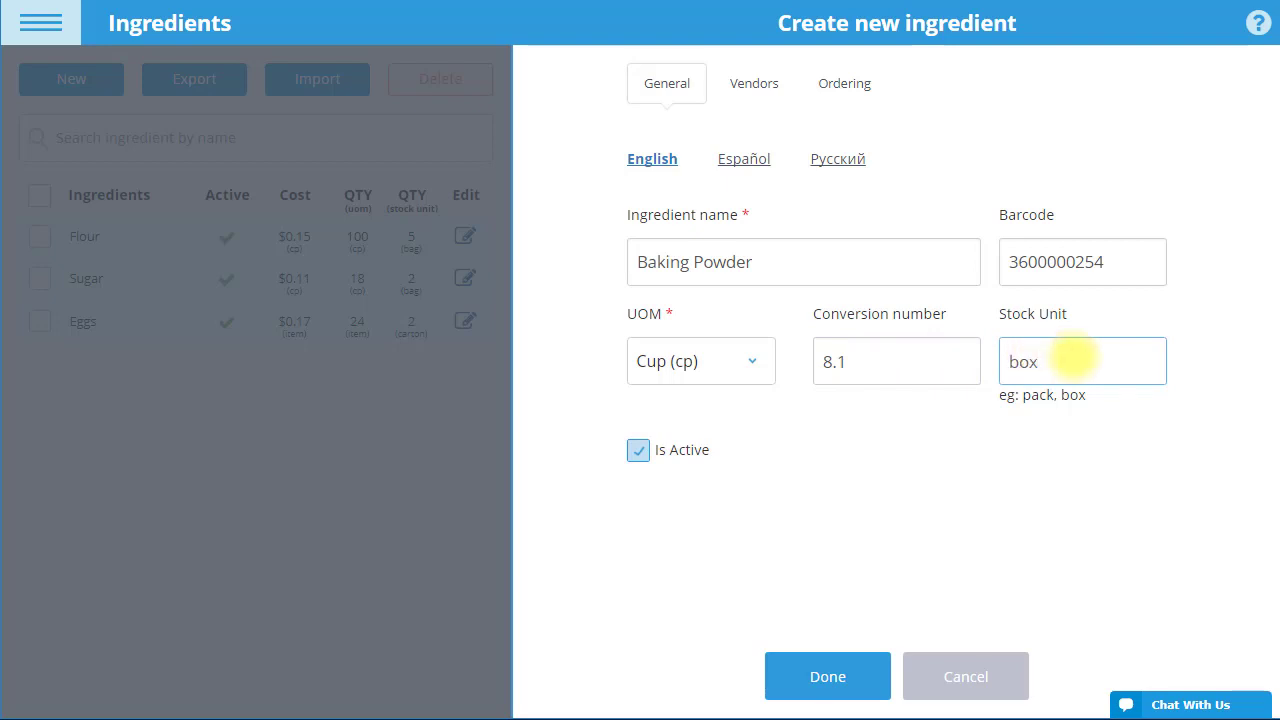
- Assign the existing vendor named Vendor to the ingredient with SKU 100001 and a cost of 4 per box
left_click(753, 82)
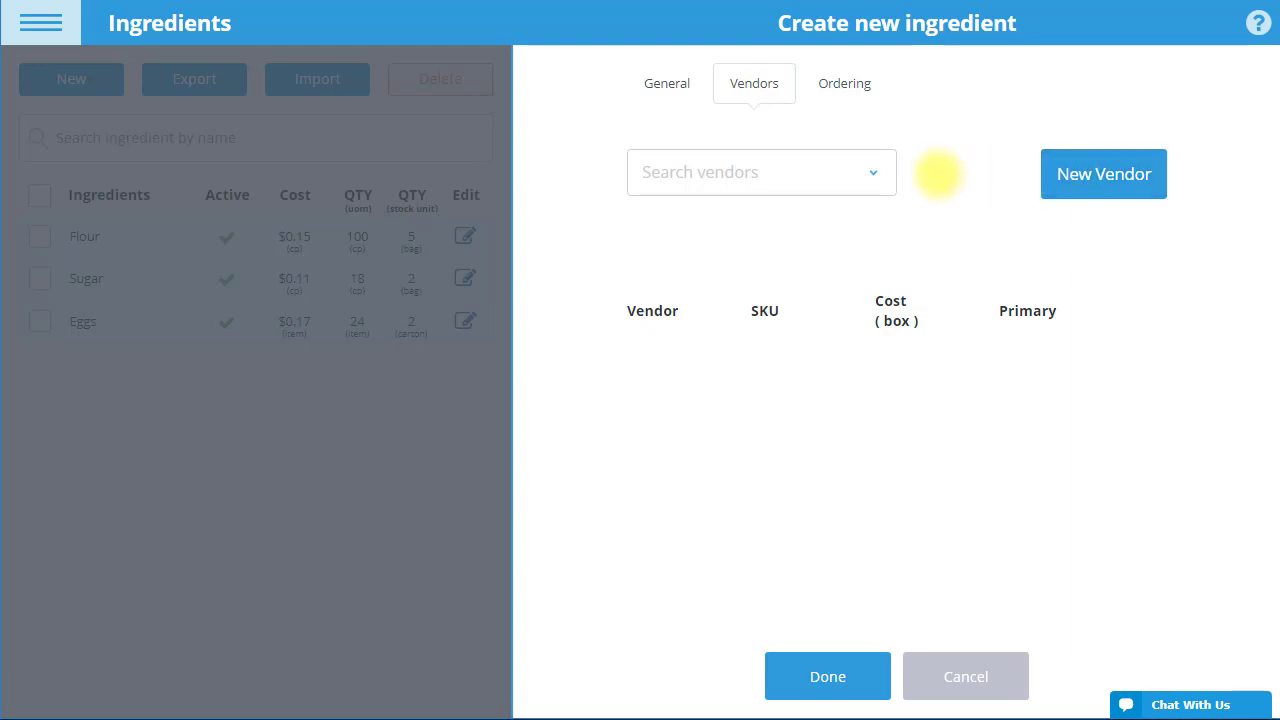
left_click(875, 170)
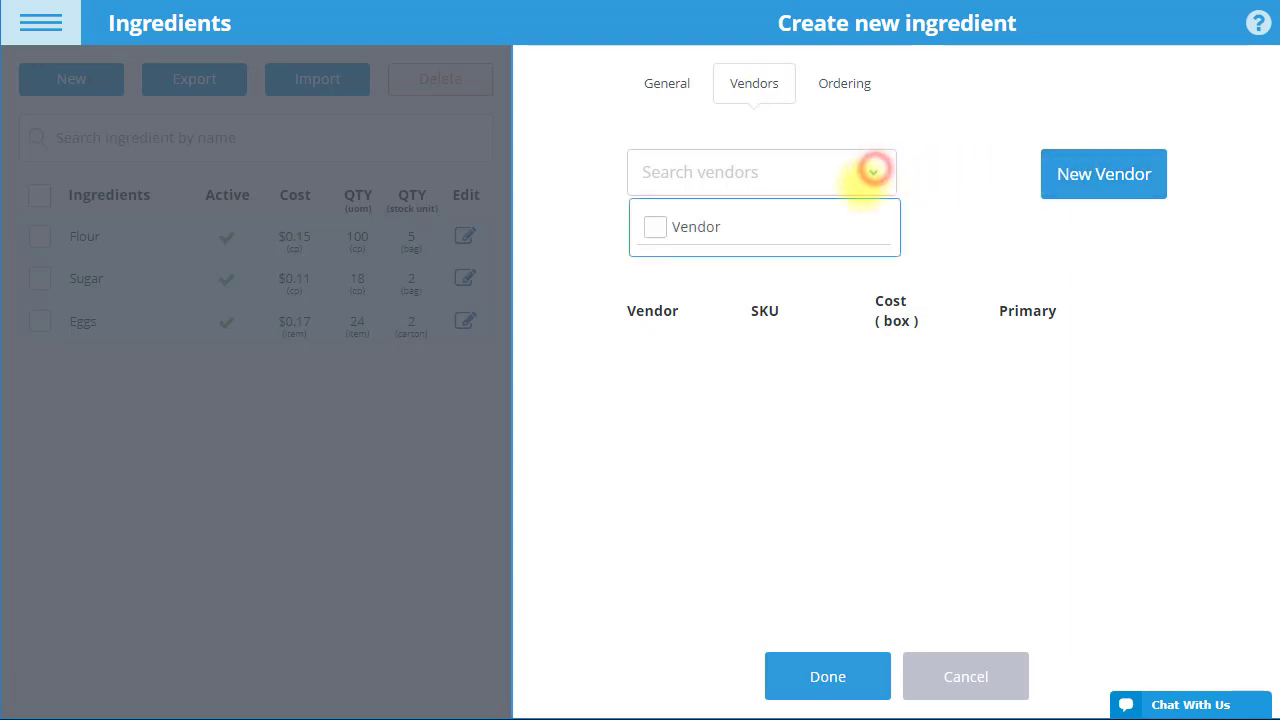
left_click(762, 217)
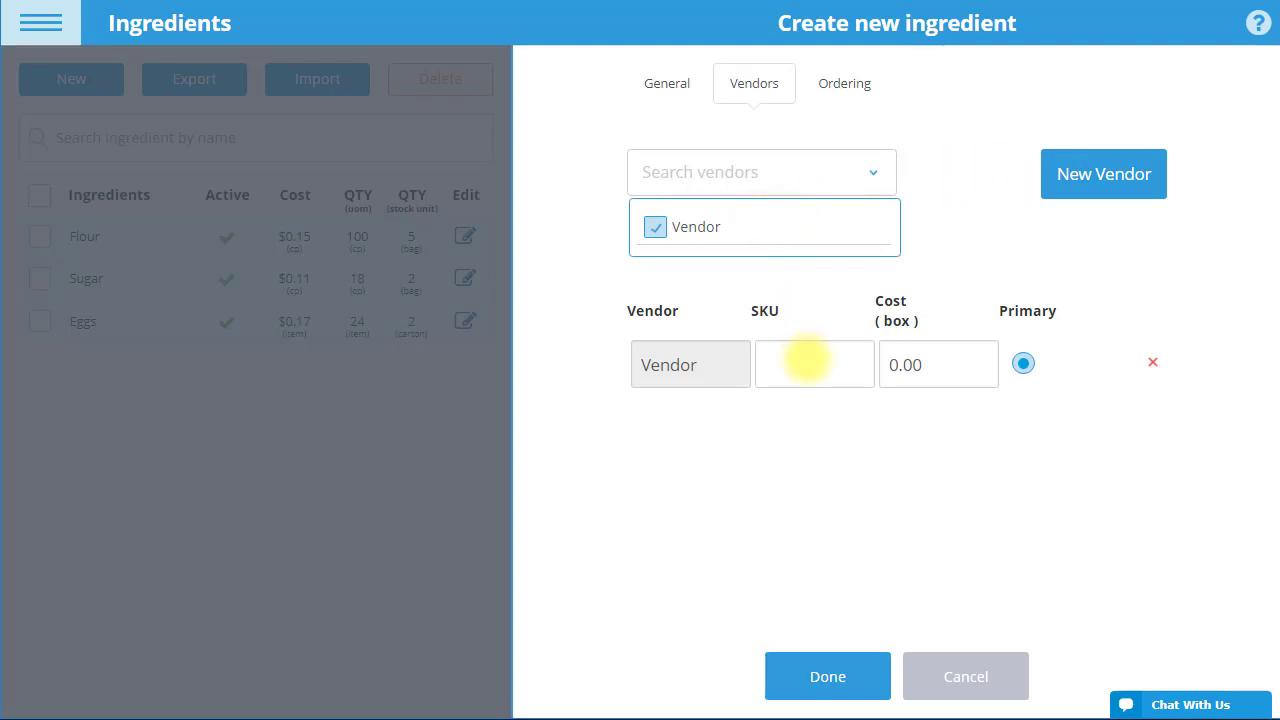
left_click(807, 360)
type("100001")
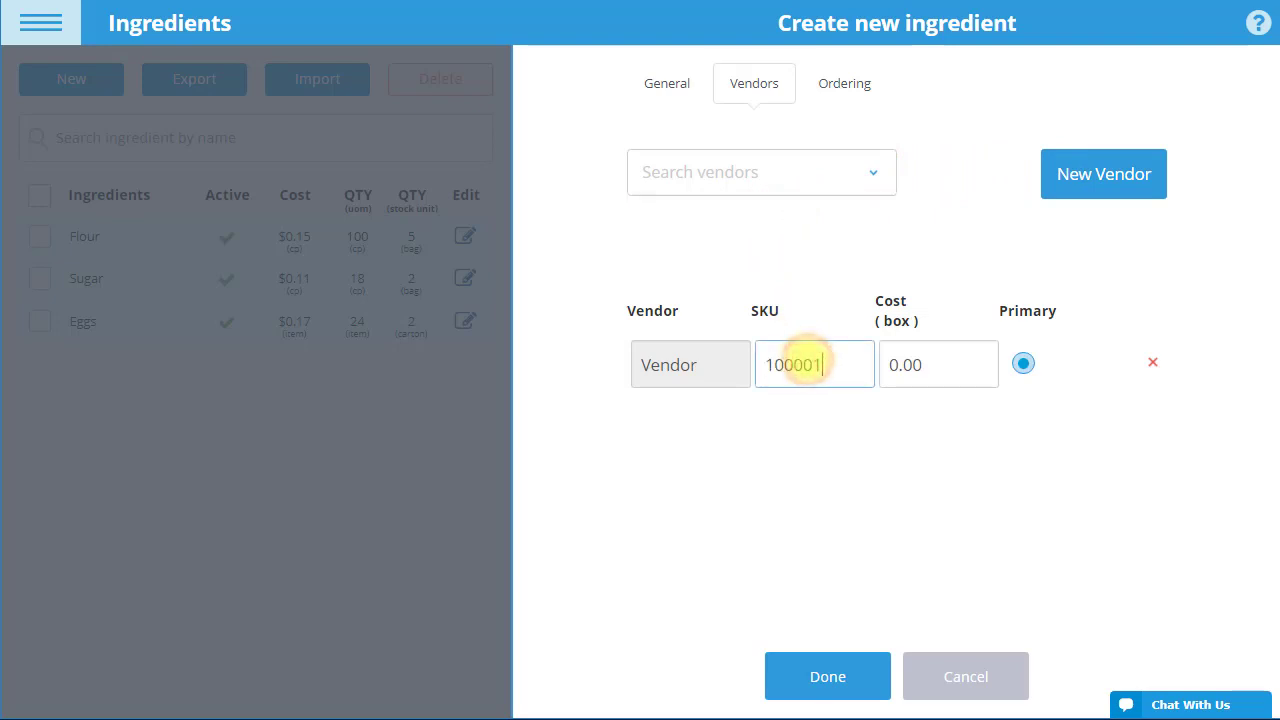
left_click(929, 367)
type("4")
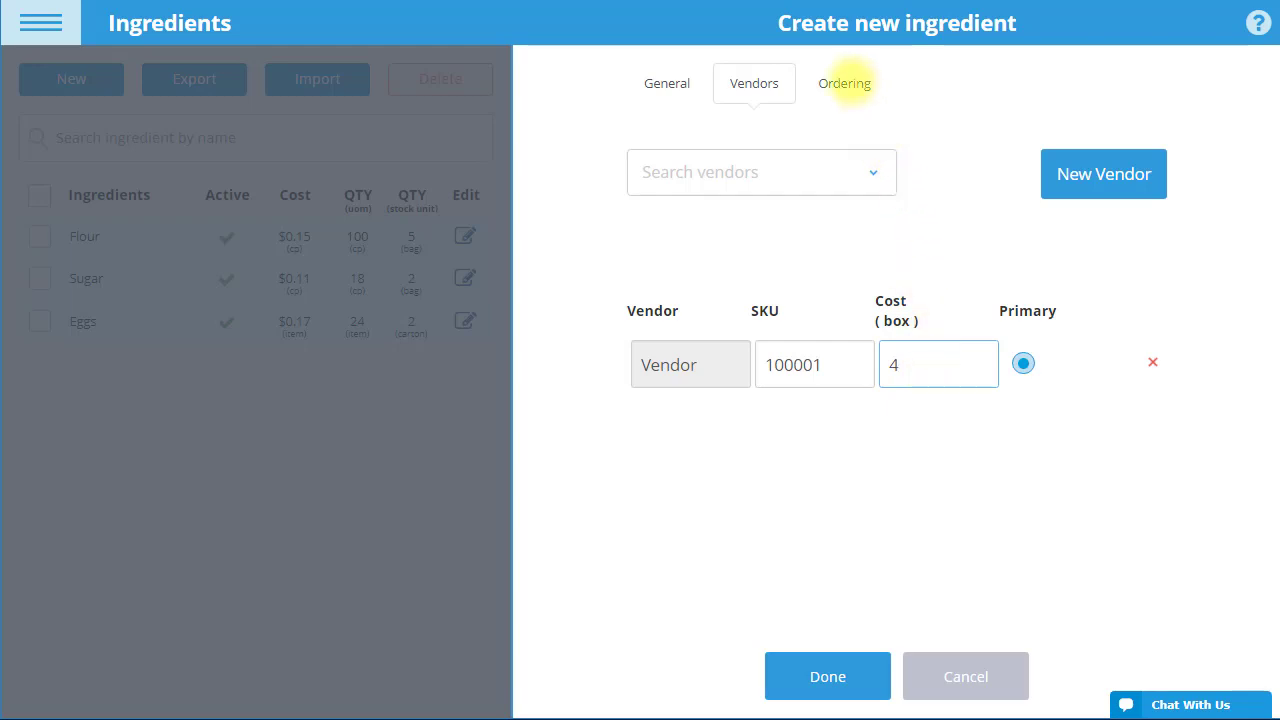
- Set the ingredient's overall recommended quantity to 120 and minimum quantity to 90, and save the ingredient
left_click(848, 80)
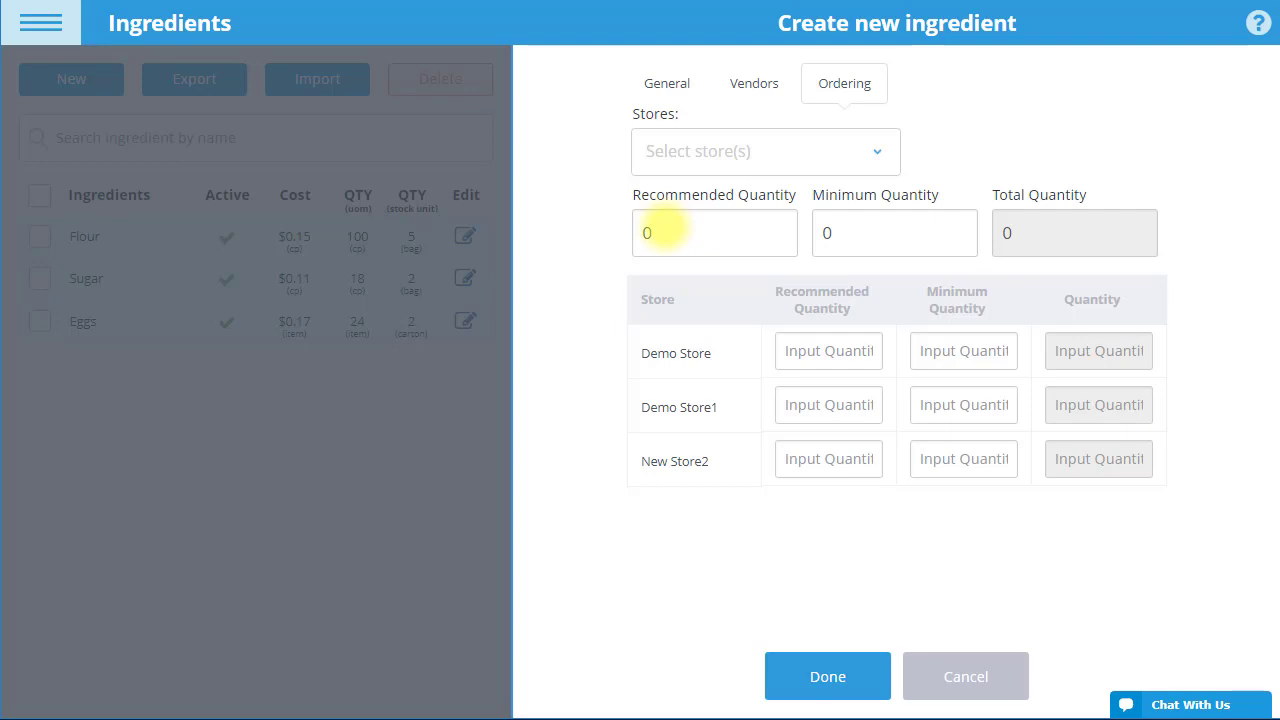
left_click(646, 229)
type("120")
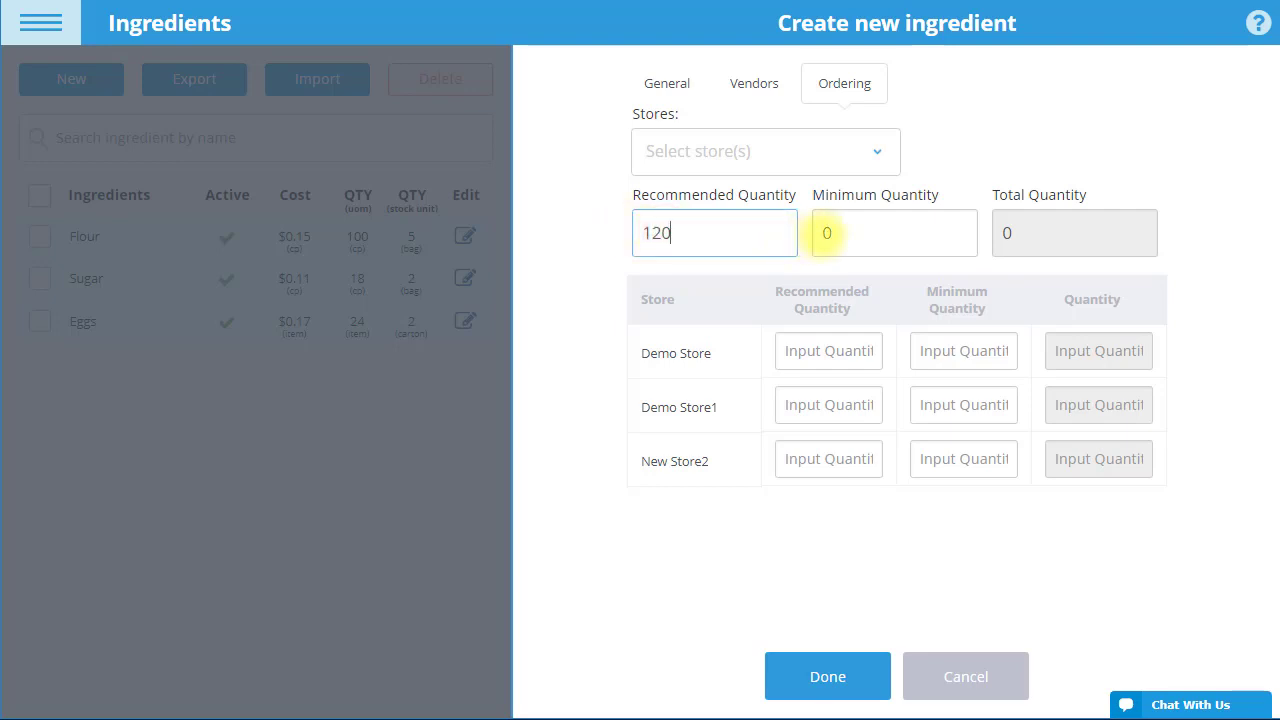
left_click(826, 233)
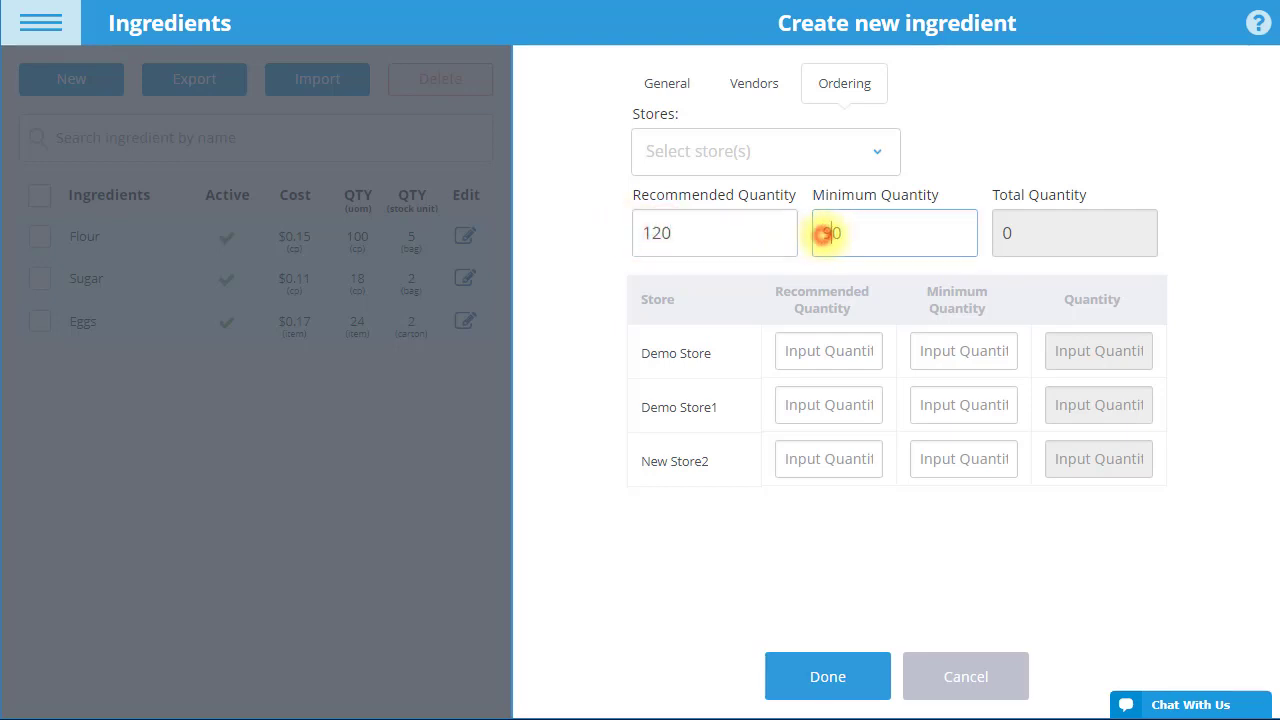
type("90")
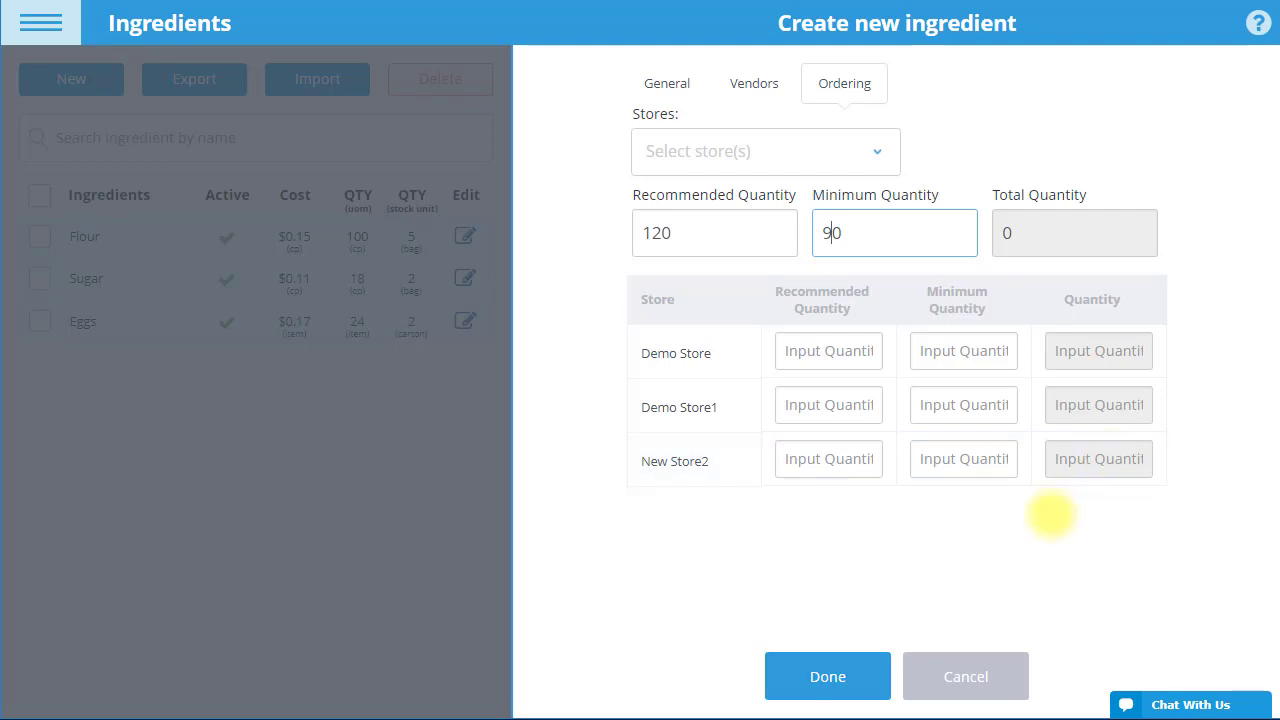
left_click(831, 662)
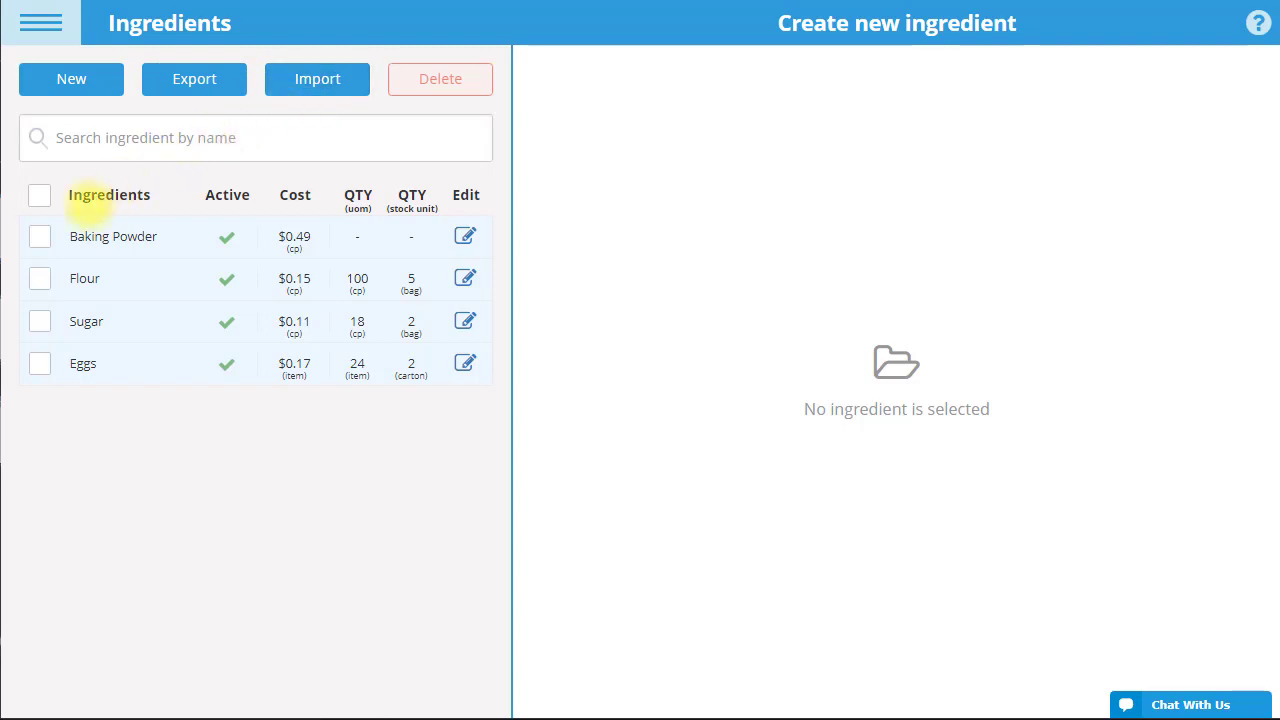
- Select Baking Powder and Flour, and extend the selection to every ingredient in the list
left_click(39, 236)
left_click(40, 278)
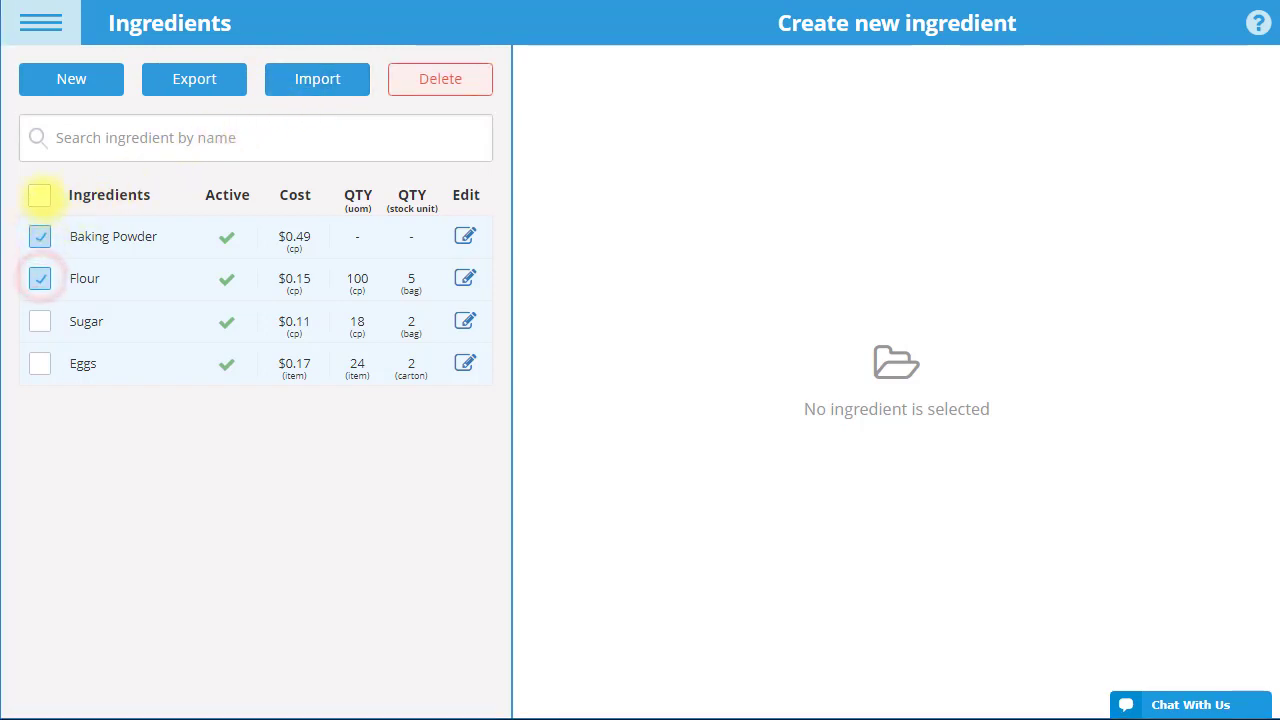
left_click(40, 195)
left_click(470, 88)
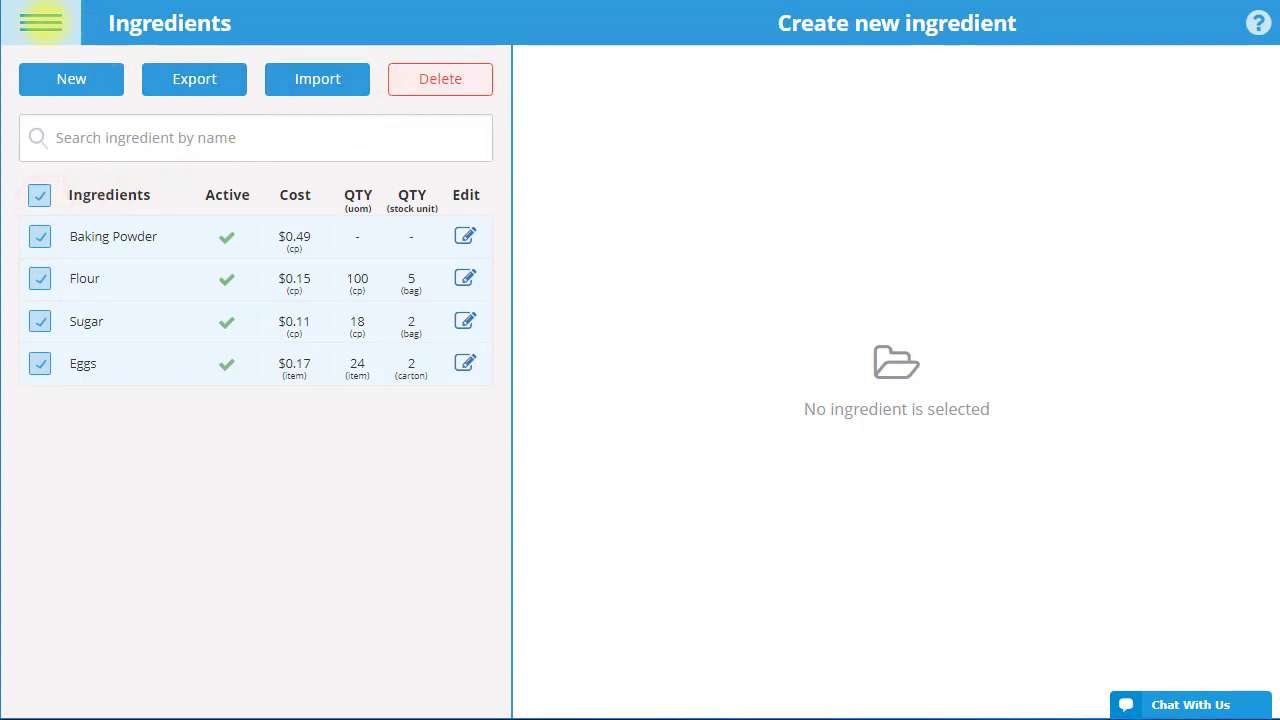
- Start a new item in the product inventory and set its type to With ingredients
left_click(41, 22)
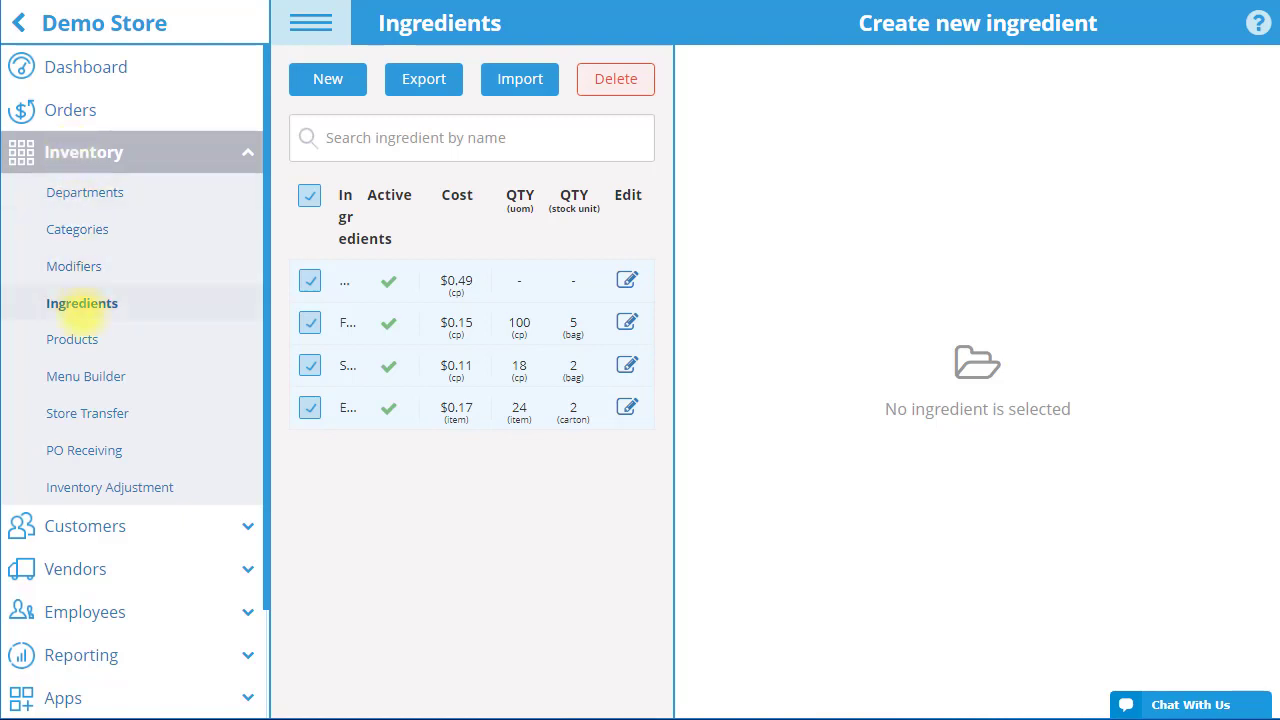
left_click(97, 334)
left_click(1152, 95)
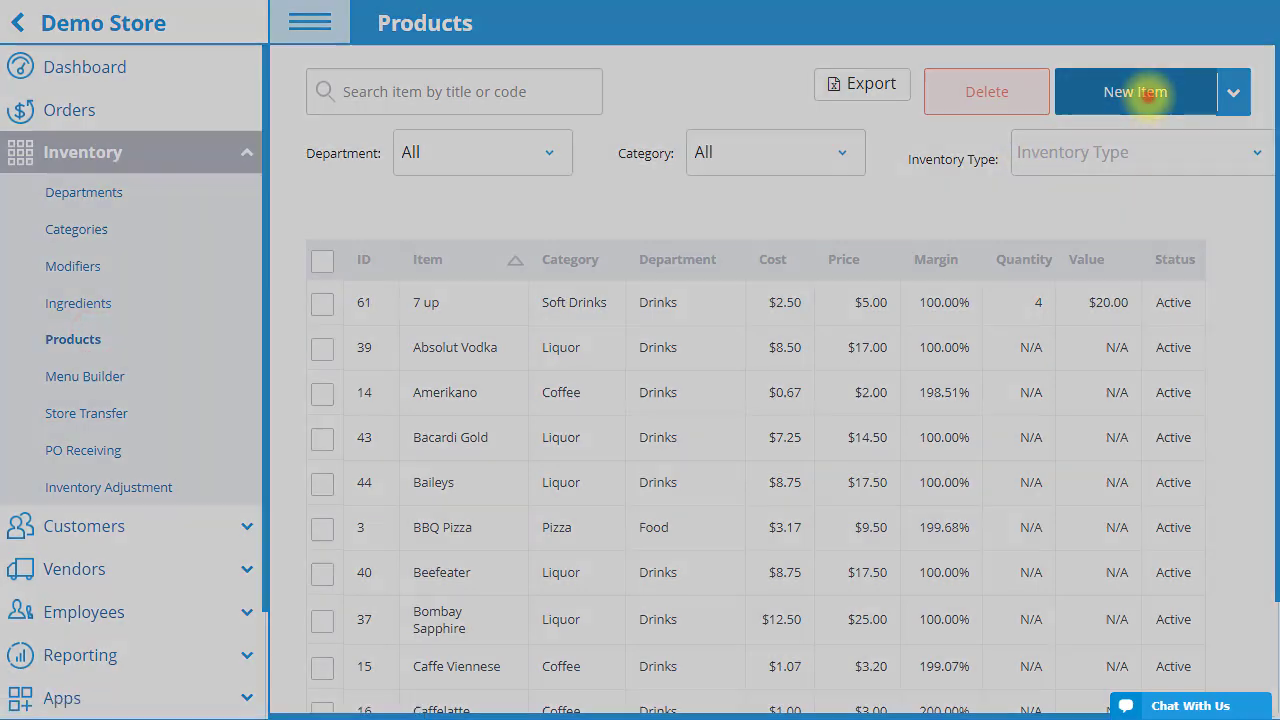
left_click(524, 415)
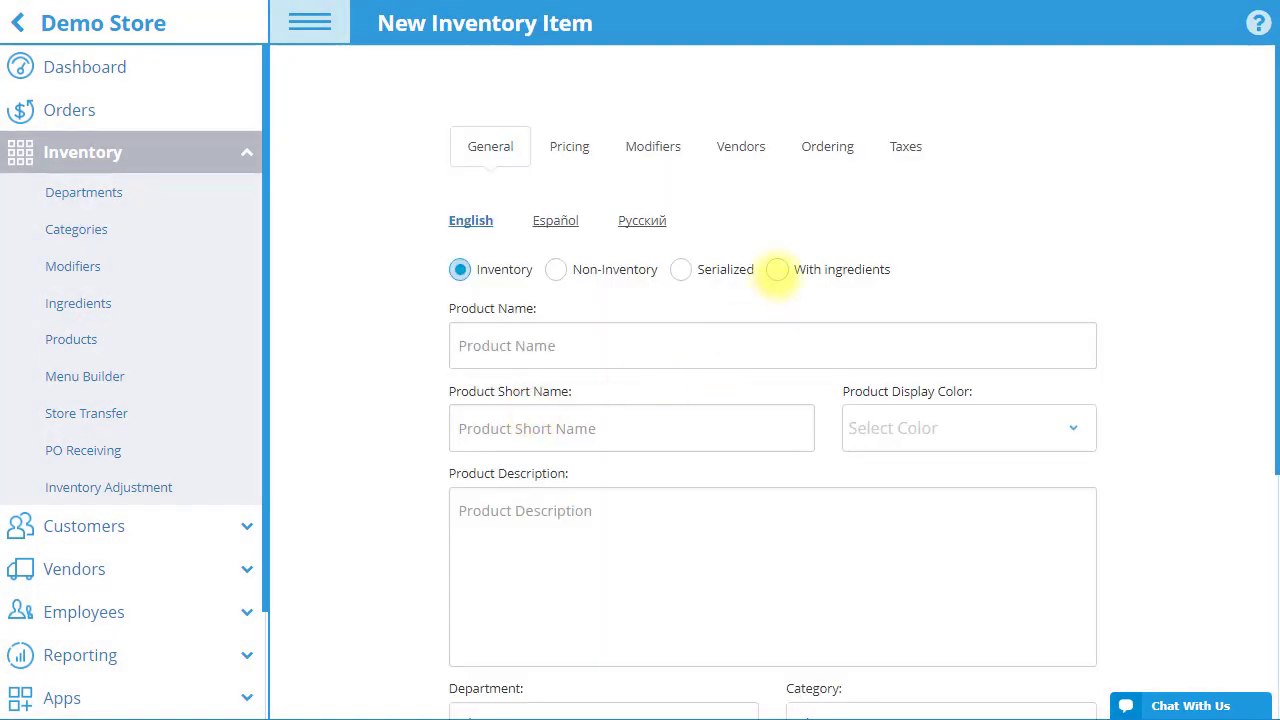
left_click(777, 269)
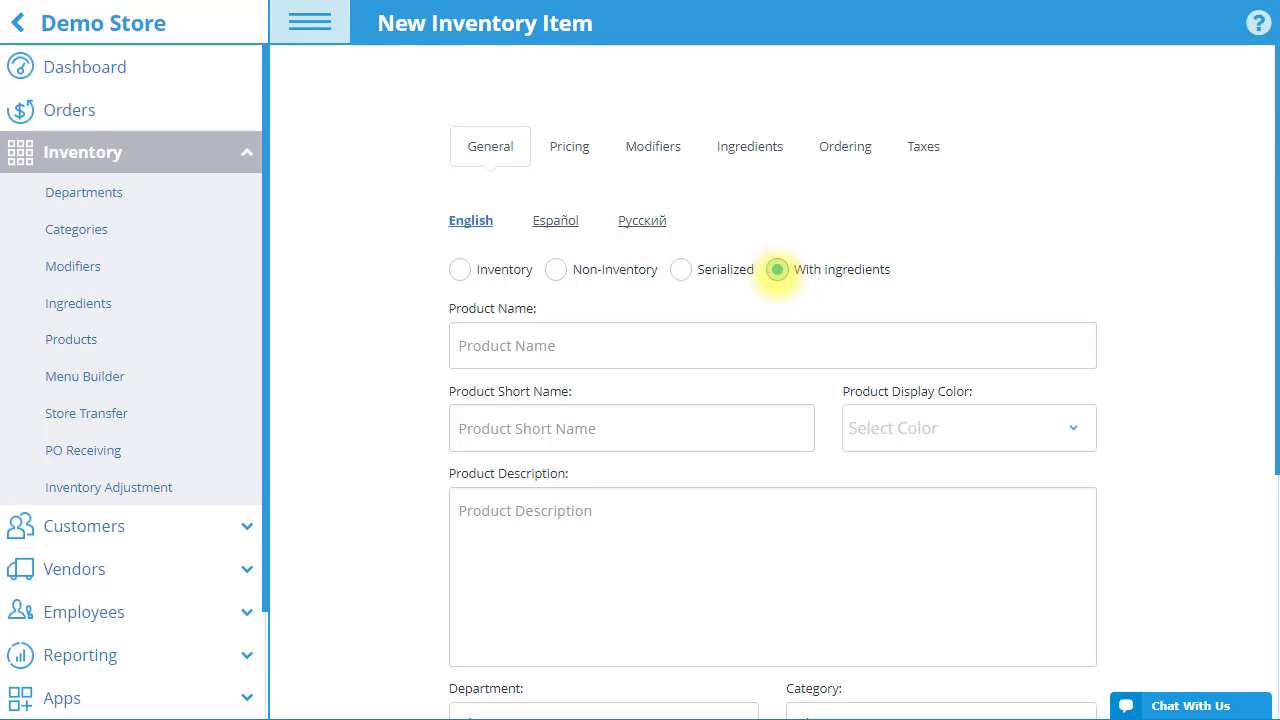
- Name the product Pancakes, give it the short name Panca and assign it an orange display color
left_click(692, 330)
type("Pancakes")
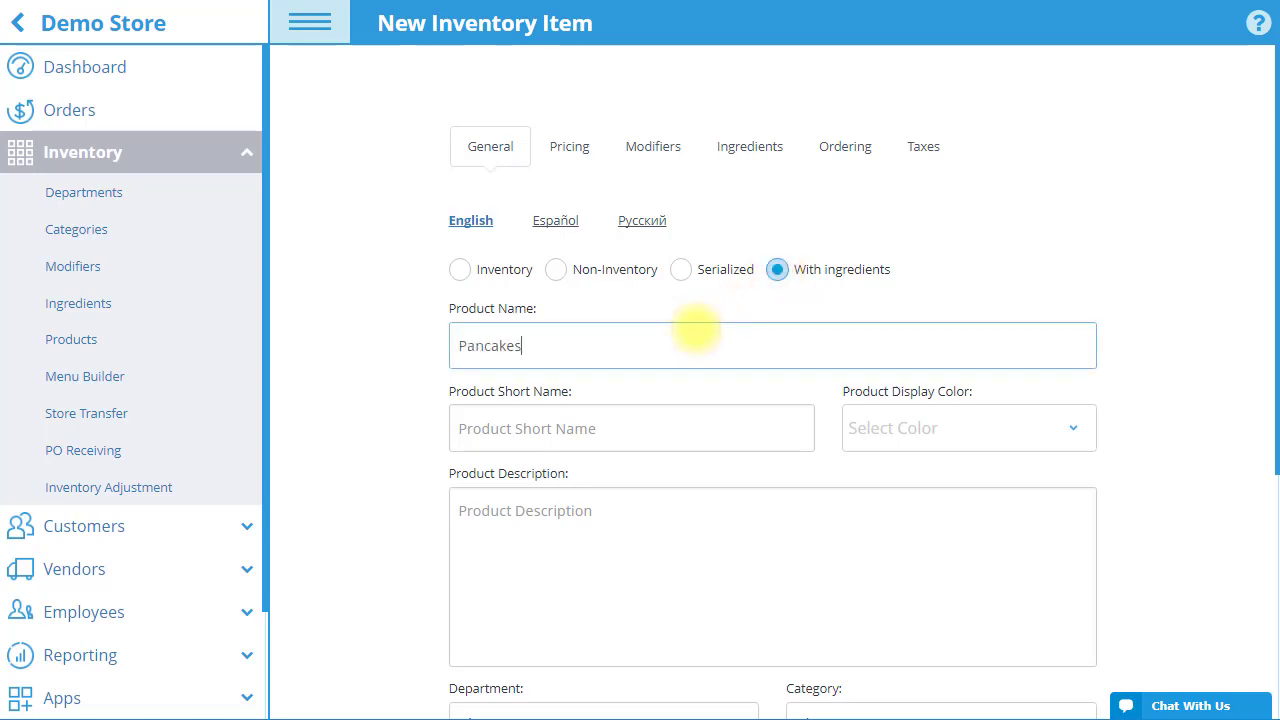
left_click(690, 416)
type("Panca")
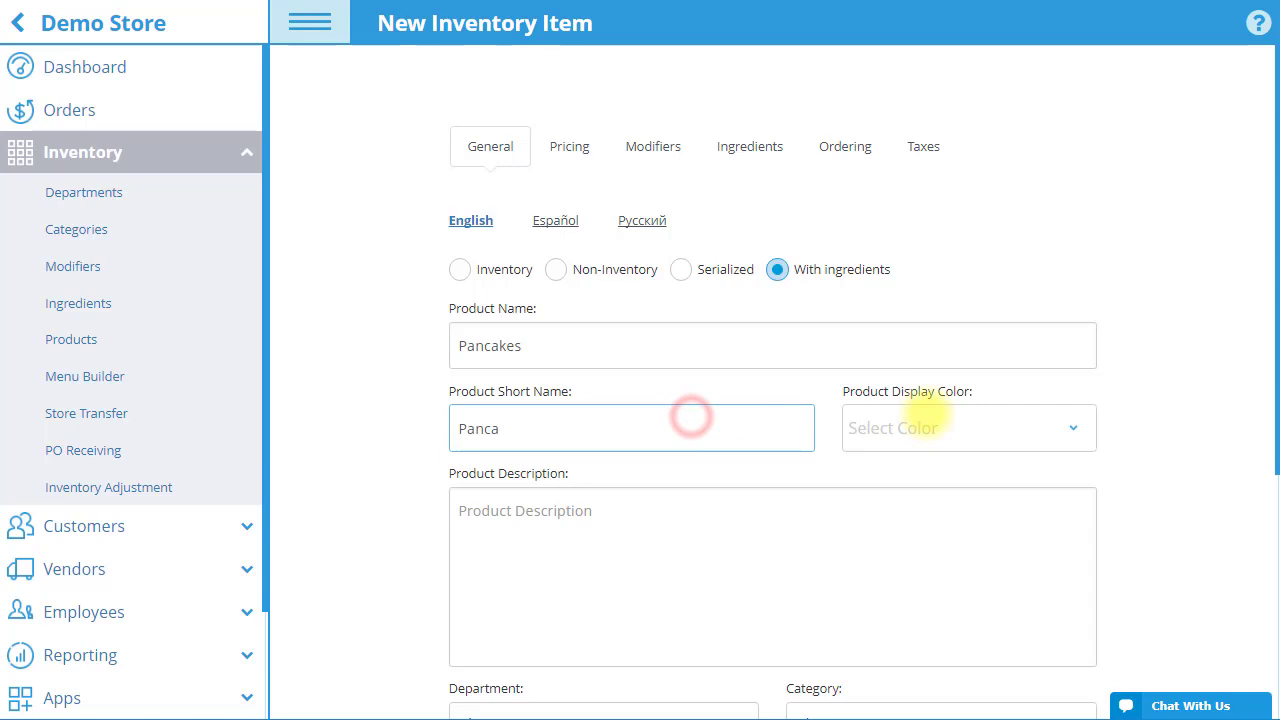
left_click(932, 414)
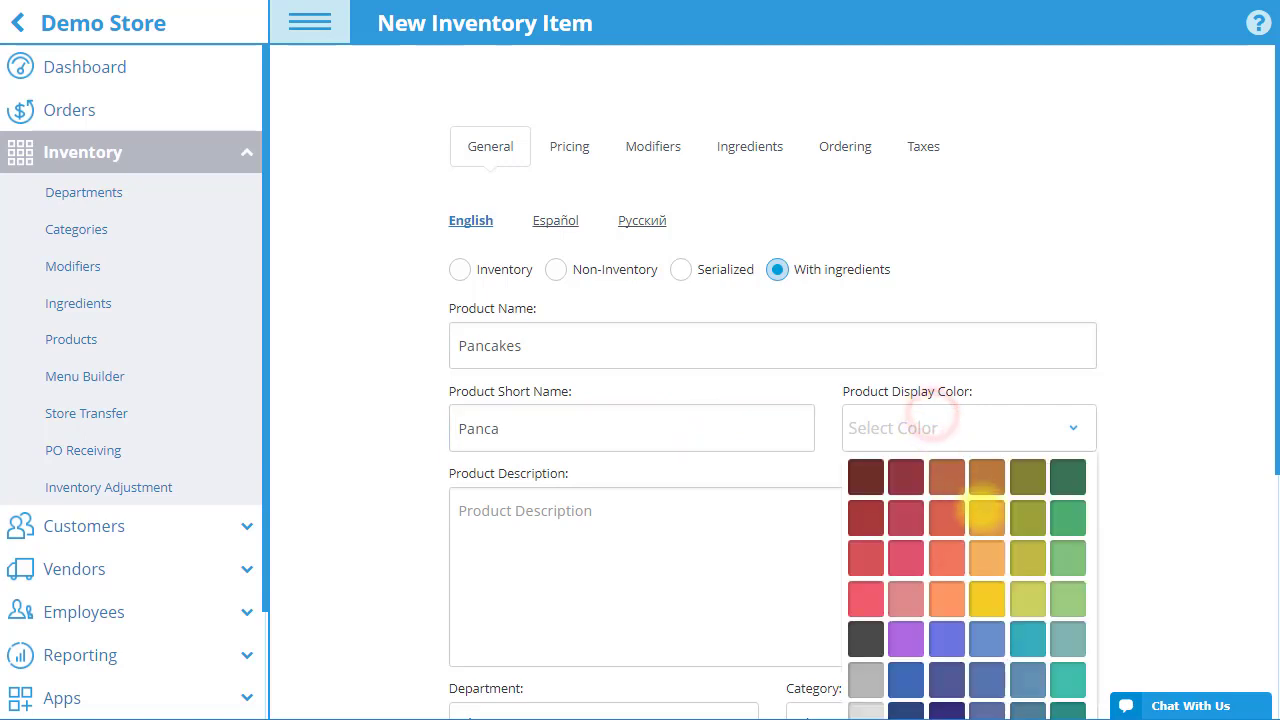
left_click(980, 509)
scroll(979, 508, "down", 2)
scroll(980, 509, "down", 3)
left_click(709, 354)
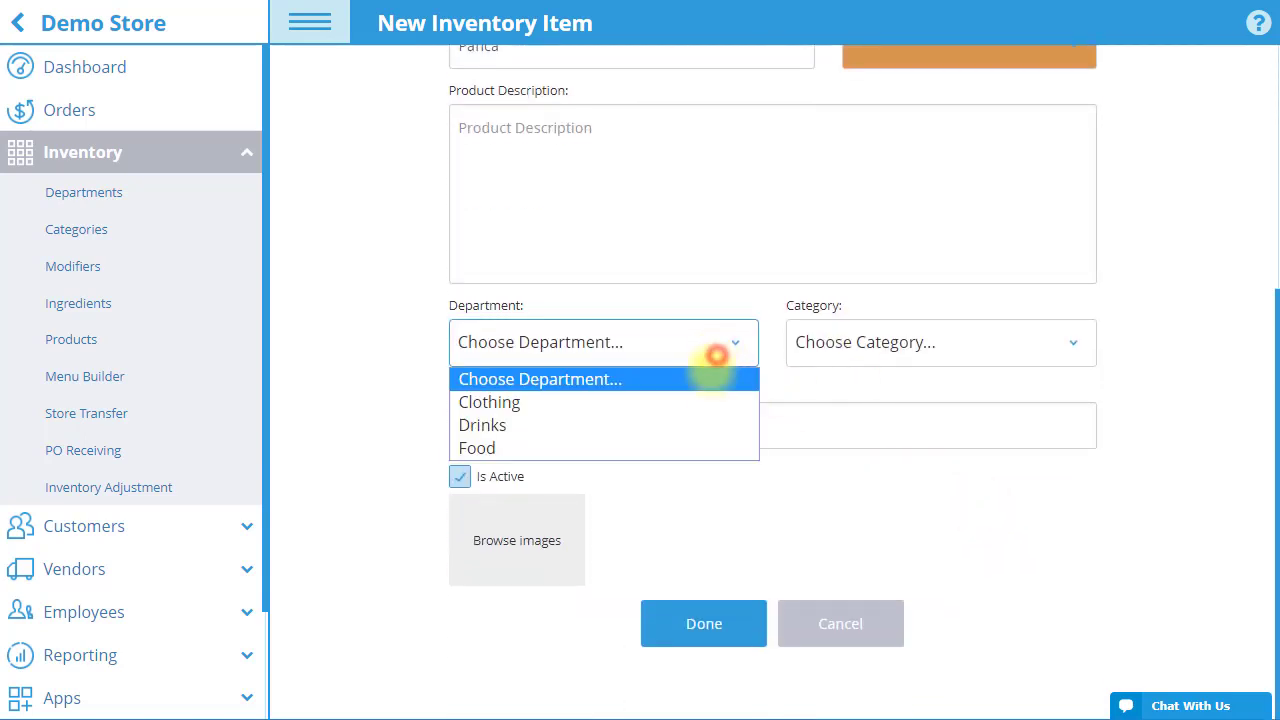
left_click(714, 440)
left_click(864, 342)
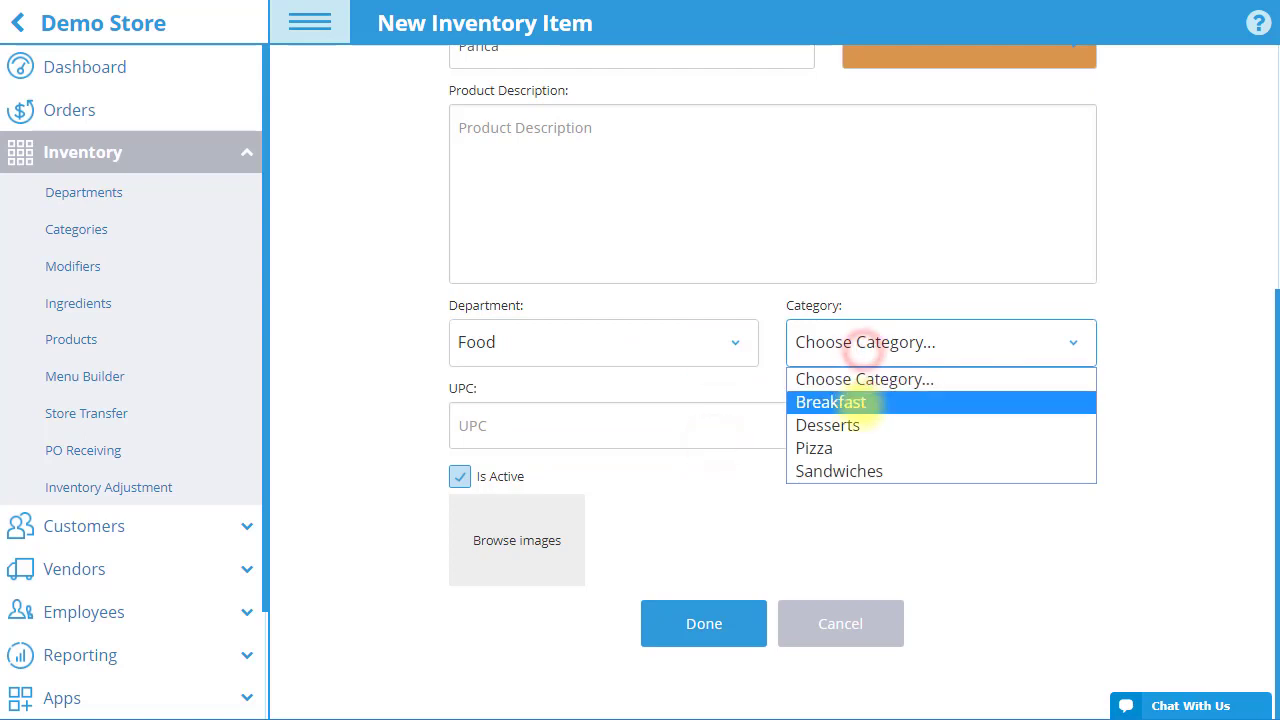
left_click(855, 403)
left_click(857, 412)
type("1000000001")
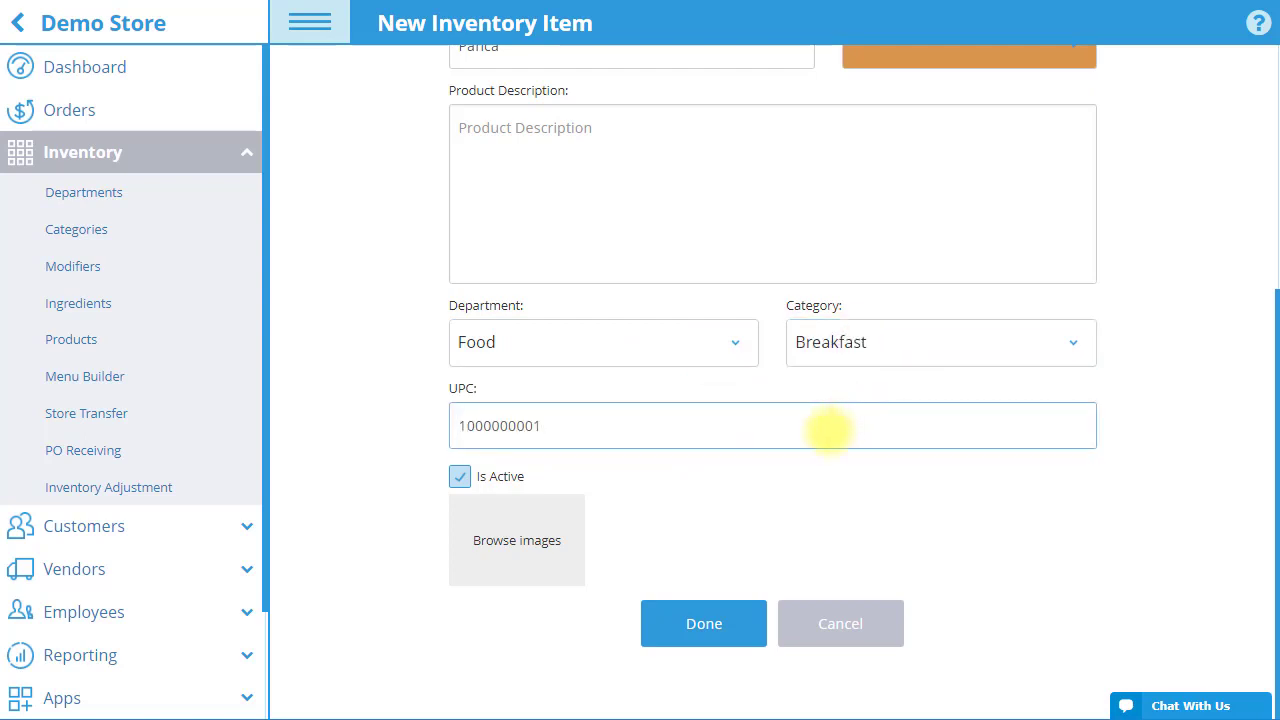
- Set the product's pricing unit to Item (item) and its sales price to 6
scroll(829, 429, "up", 4)
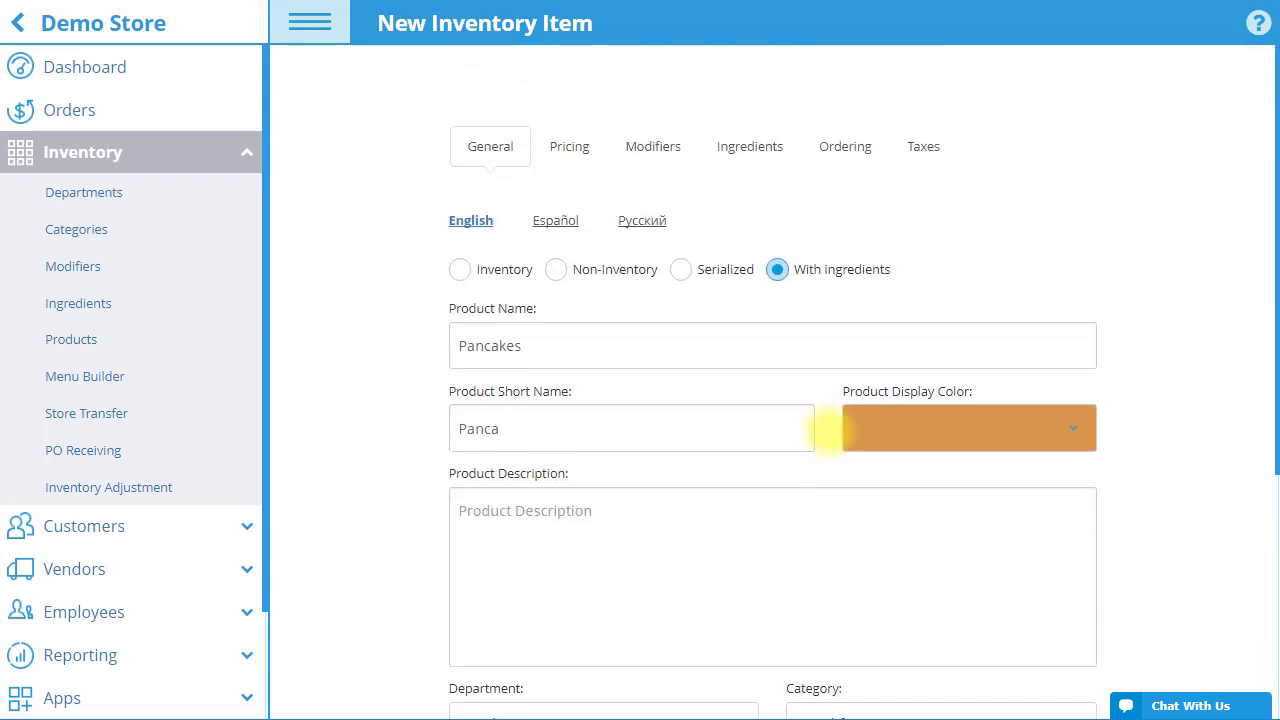
left_click(569, 146)
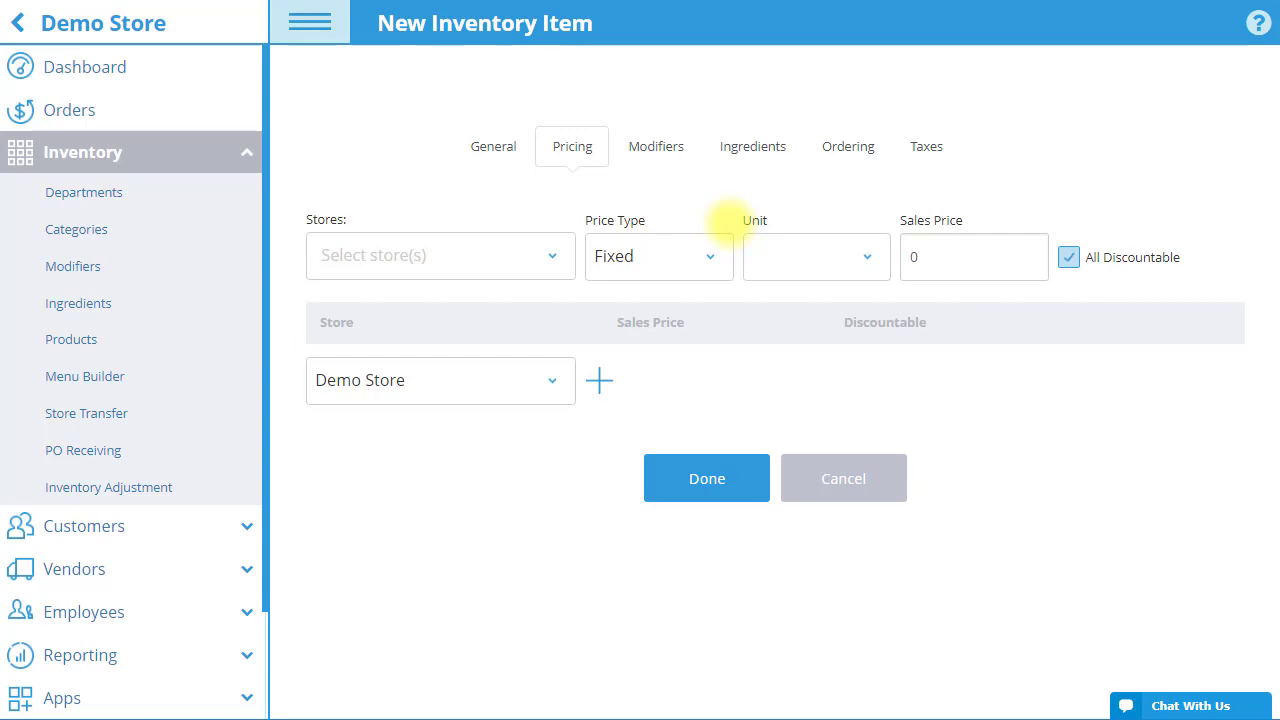
left_click(800, 252)
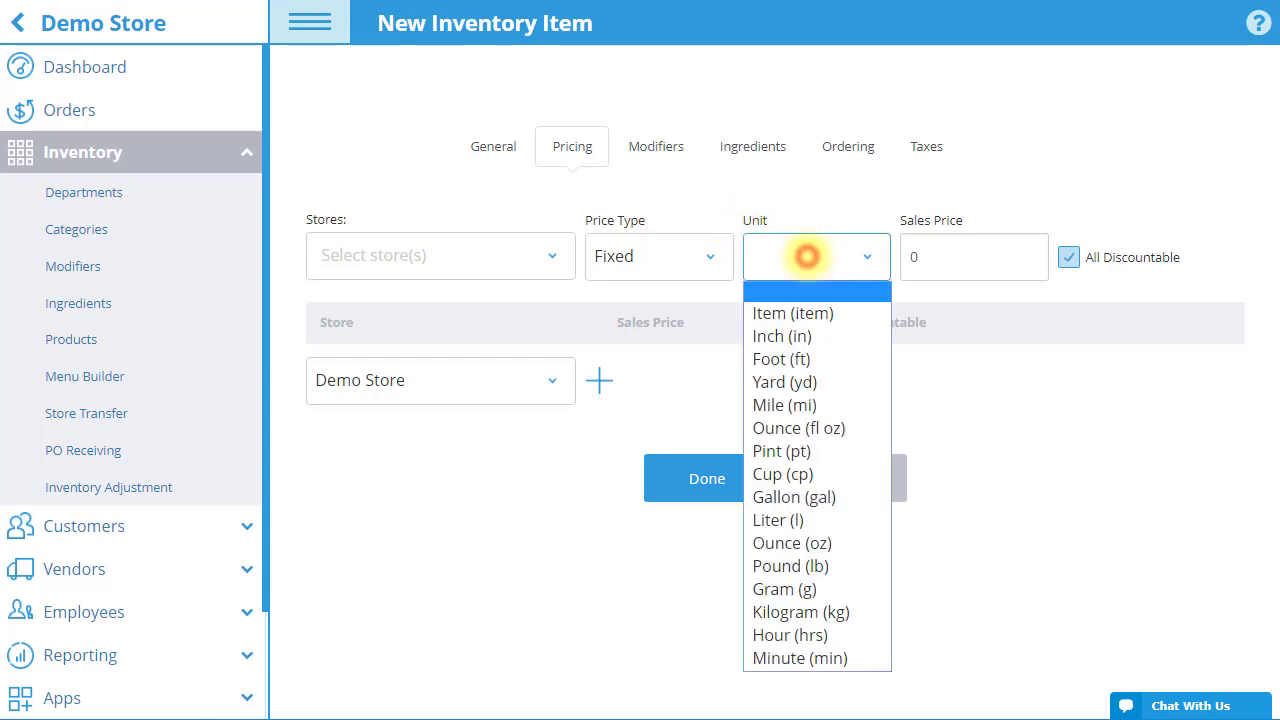
left_click(810, 312)
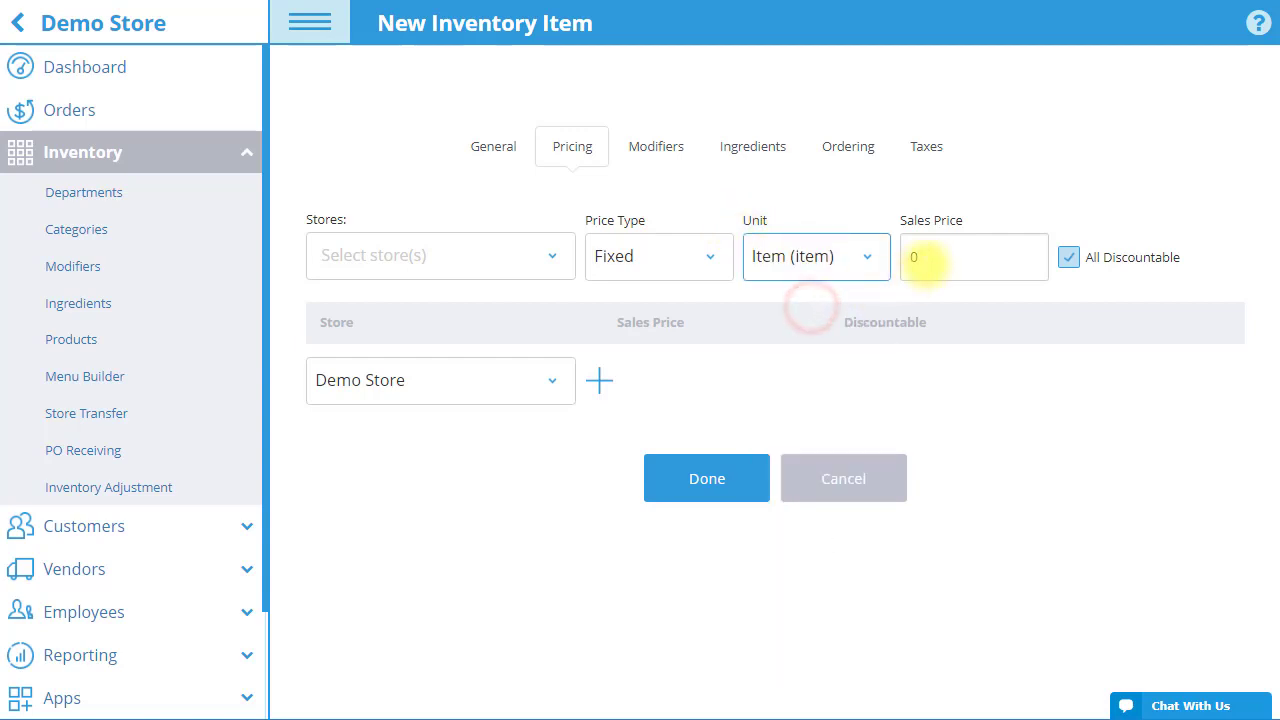
left_click(918, 258)
type("6")
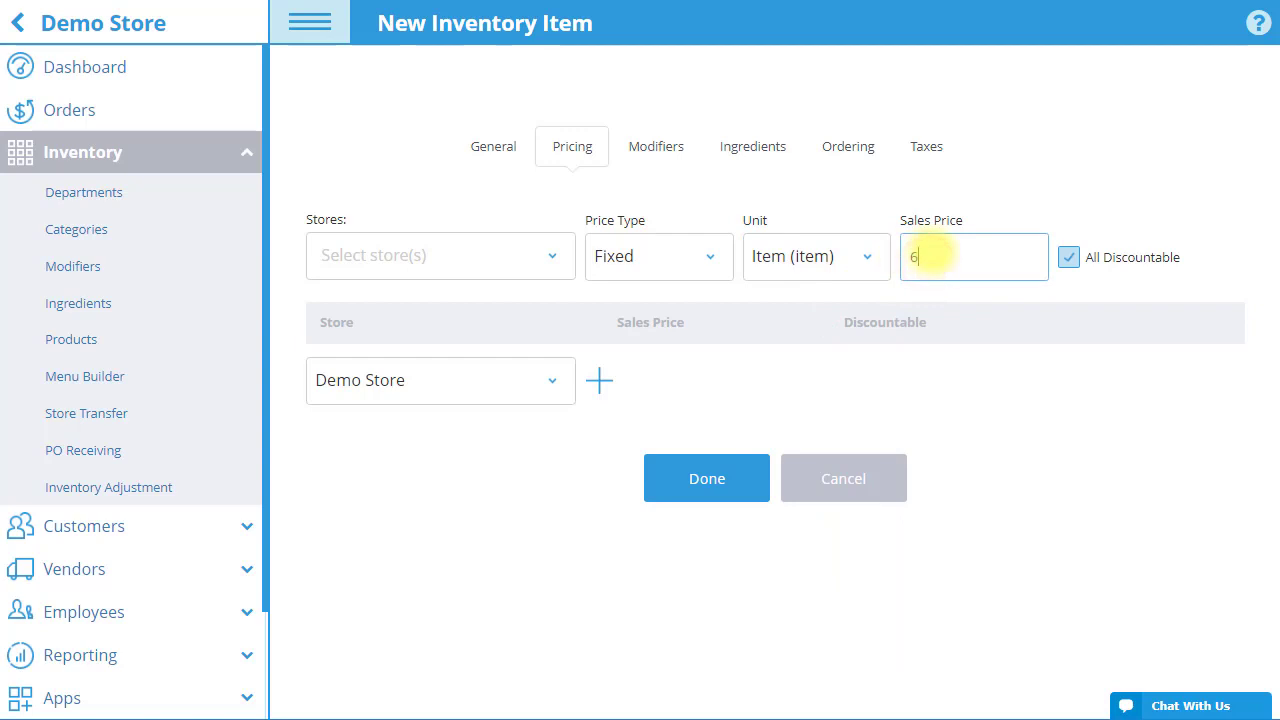
- Add the existing ingredients Baking Powder, Flour, Sugar and Eggs to the product
left_click(760, 146)
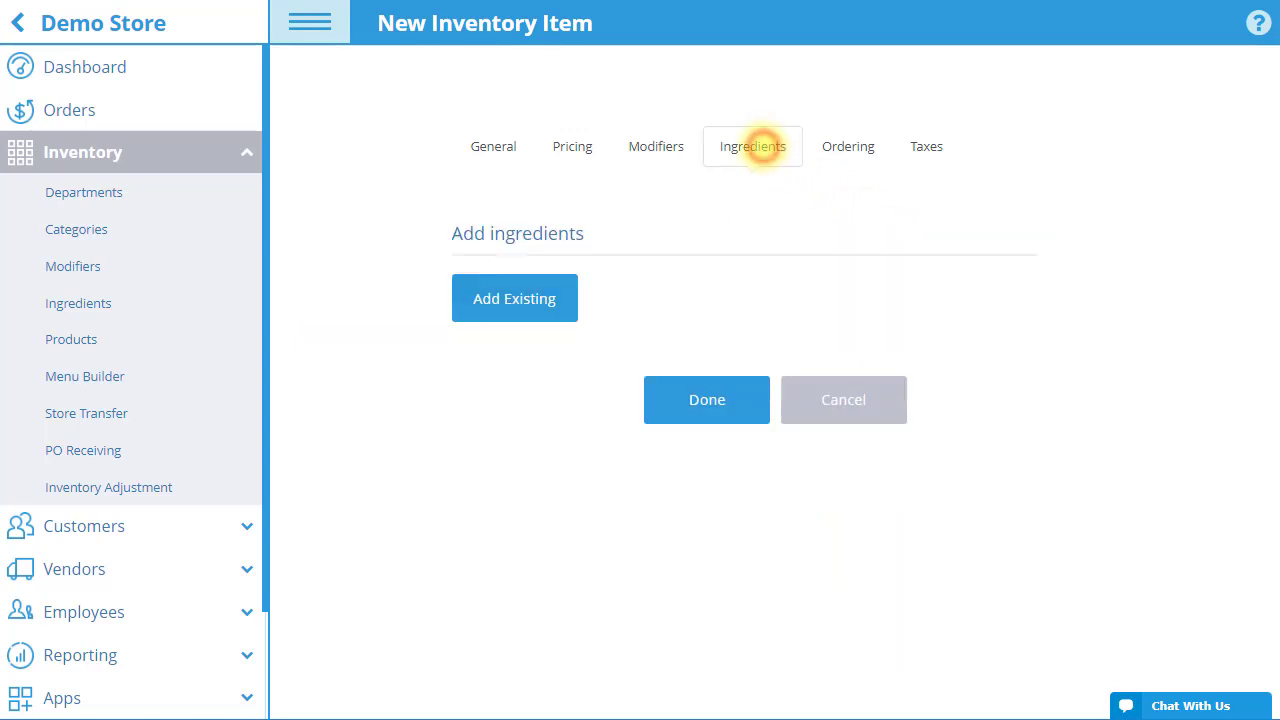
left_click(553, 282)
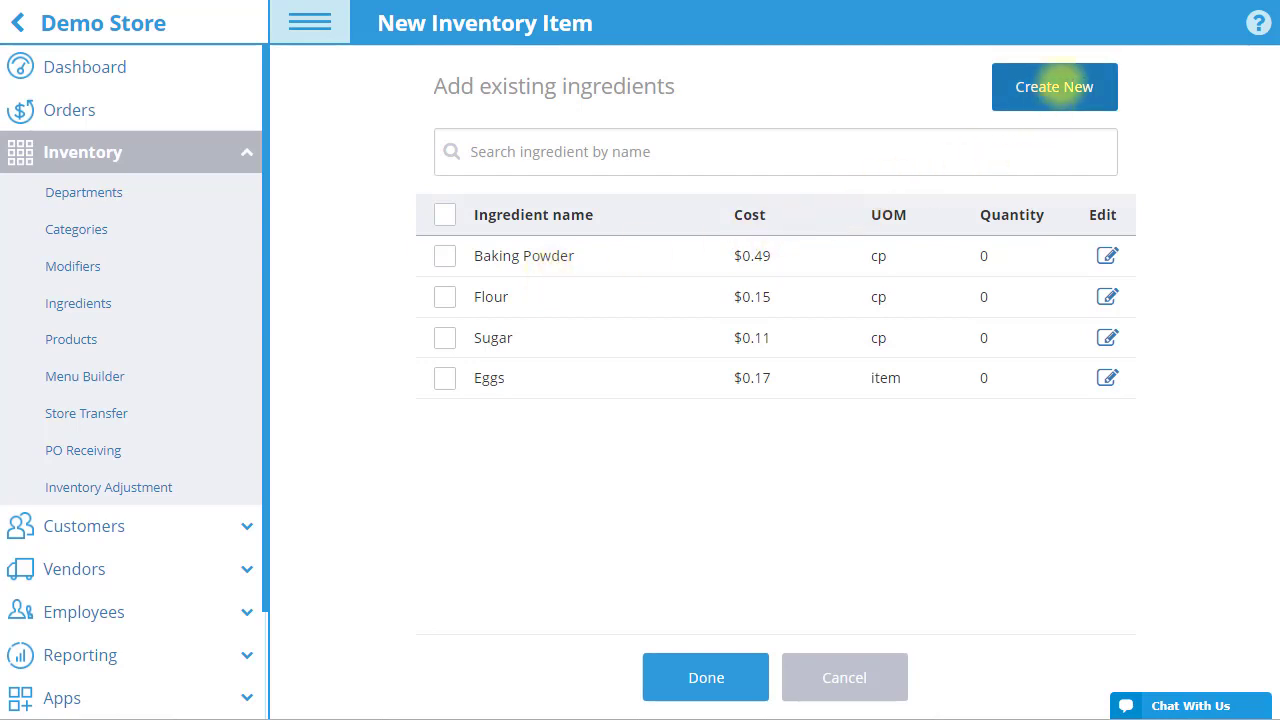
left_click(1054, 87)
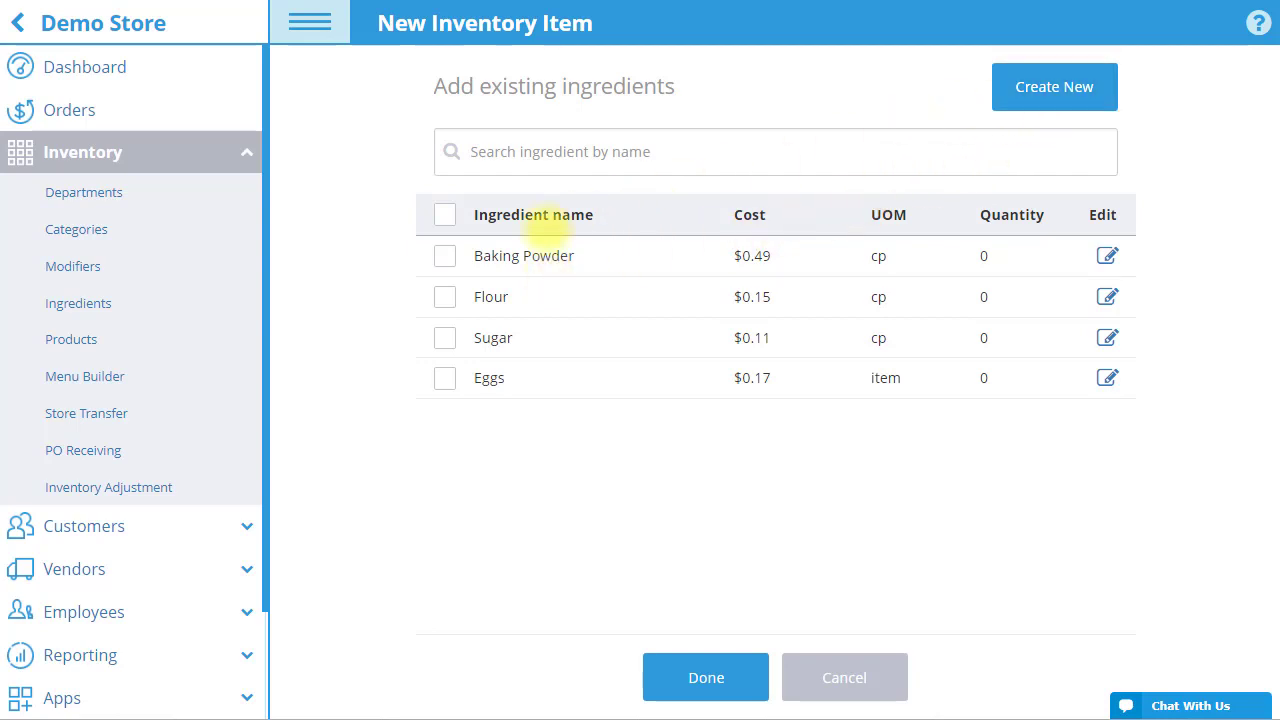
left_click(444, 256)
left_click(444, 297)
left_click(444, 337)
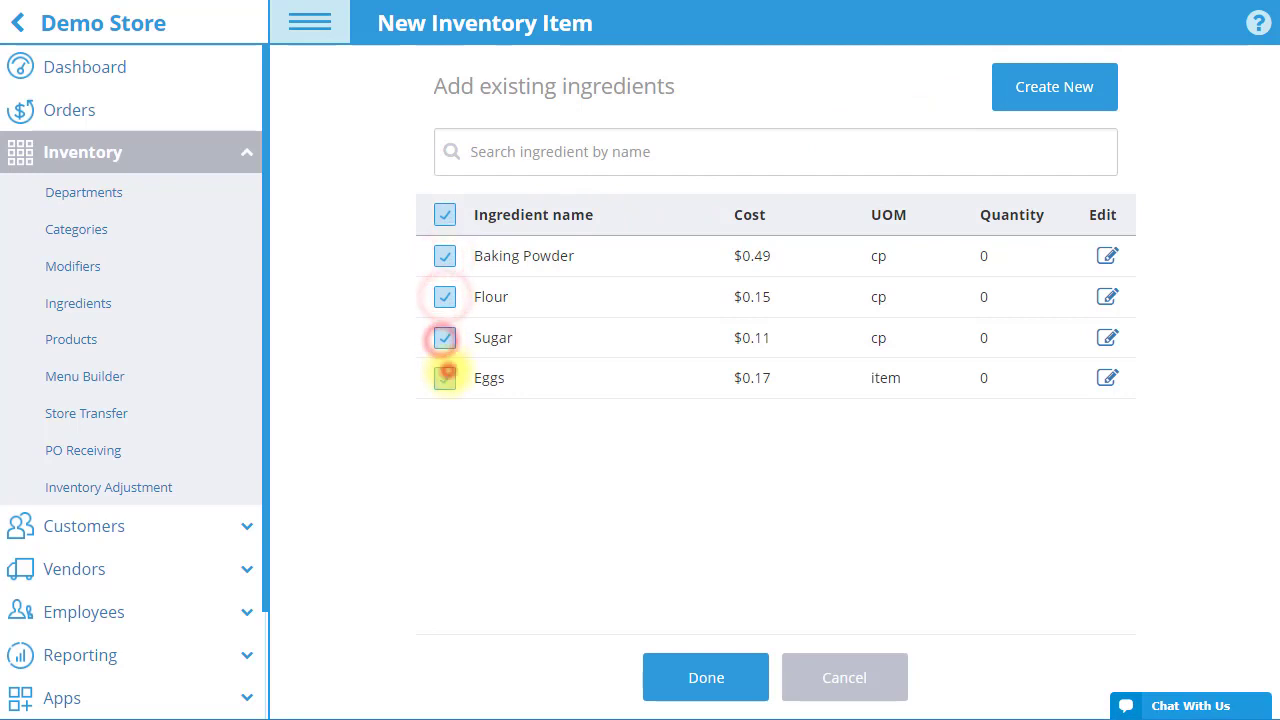
left_click(444, 378)
left_click(746, 680)
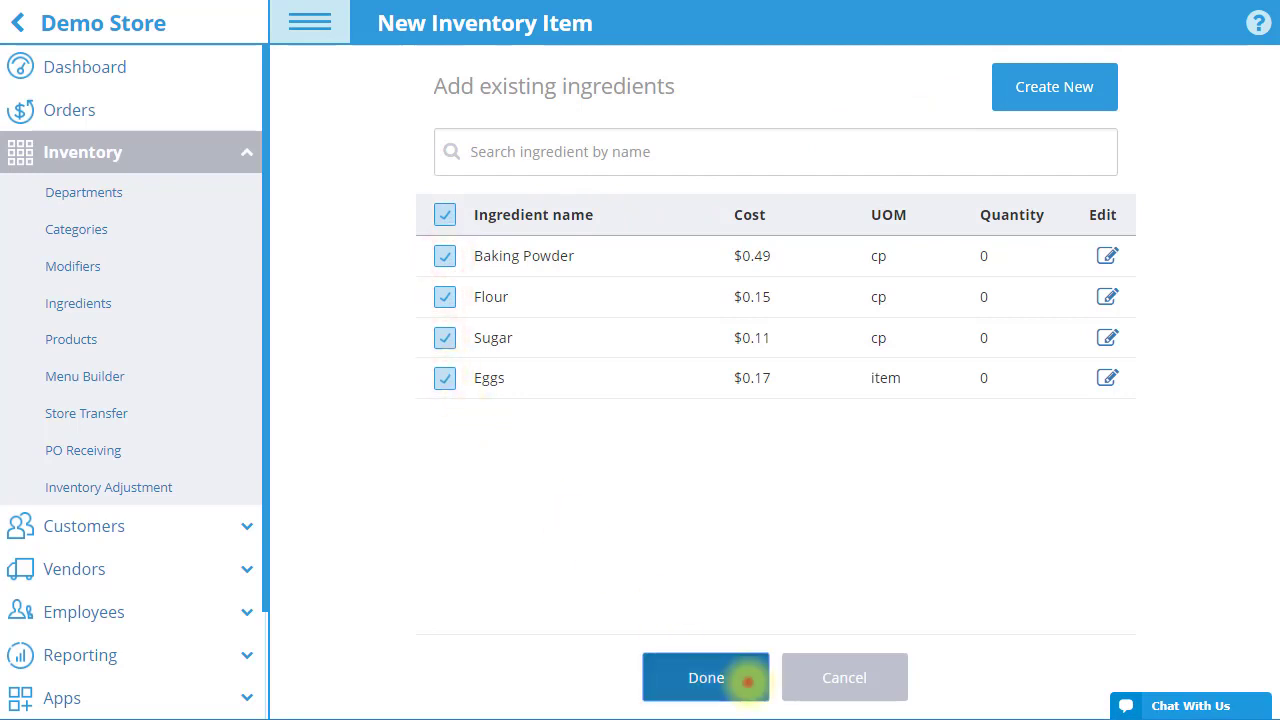
- Set the ingredient quantities to 0.58 cp Baking Powder, 1.5 cp Flour and 0.06 cp Sugar, leaving Eggs at 1 item
double_click(755, 400)
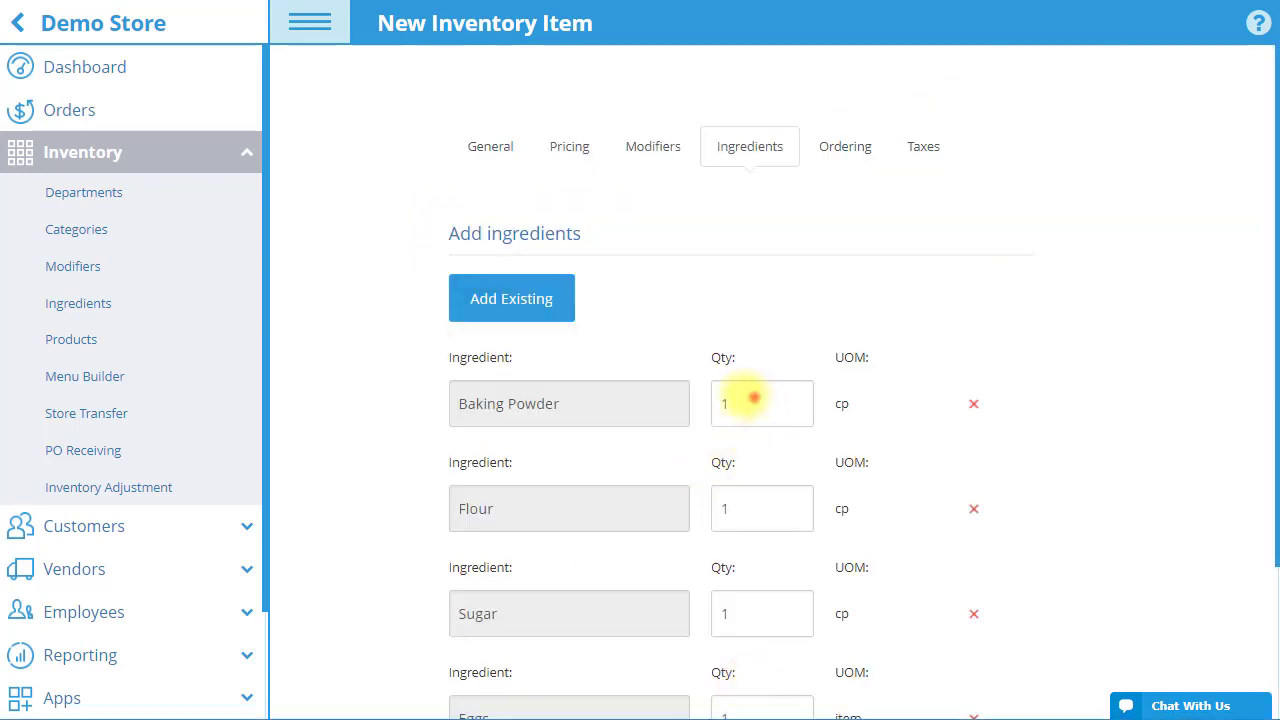
type("0.58")
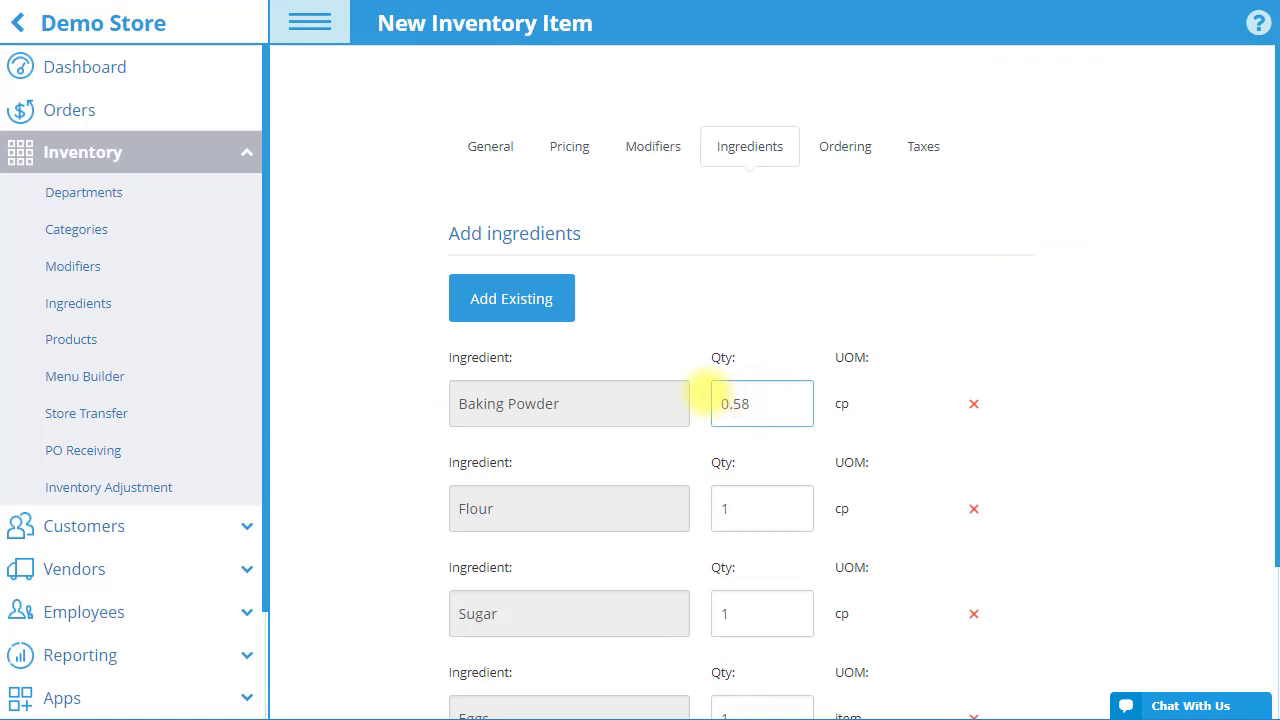
left_click(712, 508)
type(".5")
double_click(750, 612)
type("0.06")
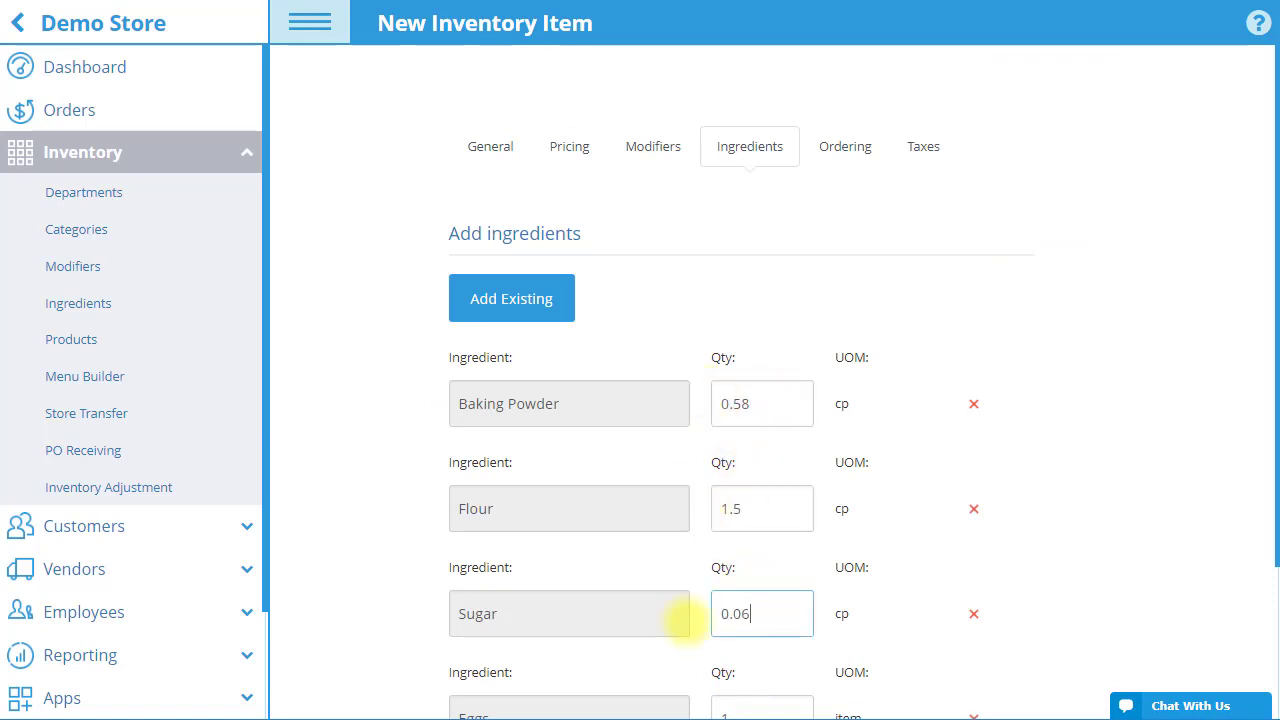
scroll(720, 610, "down", 2)
left_click(763, 520)
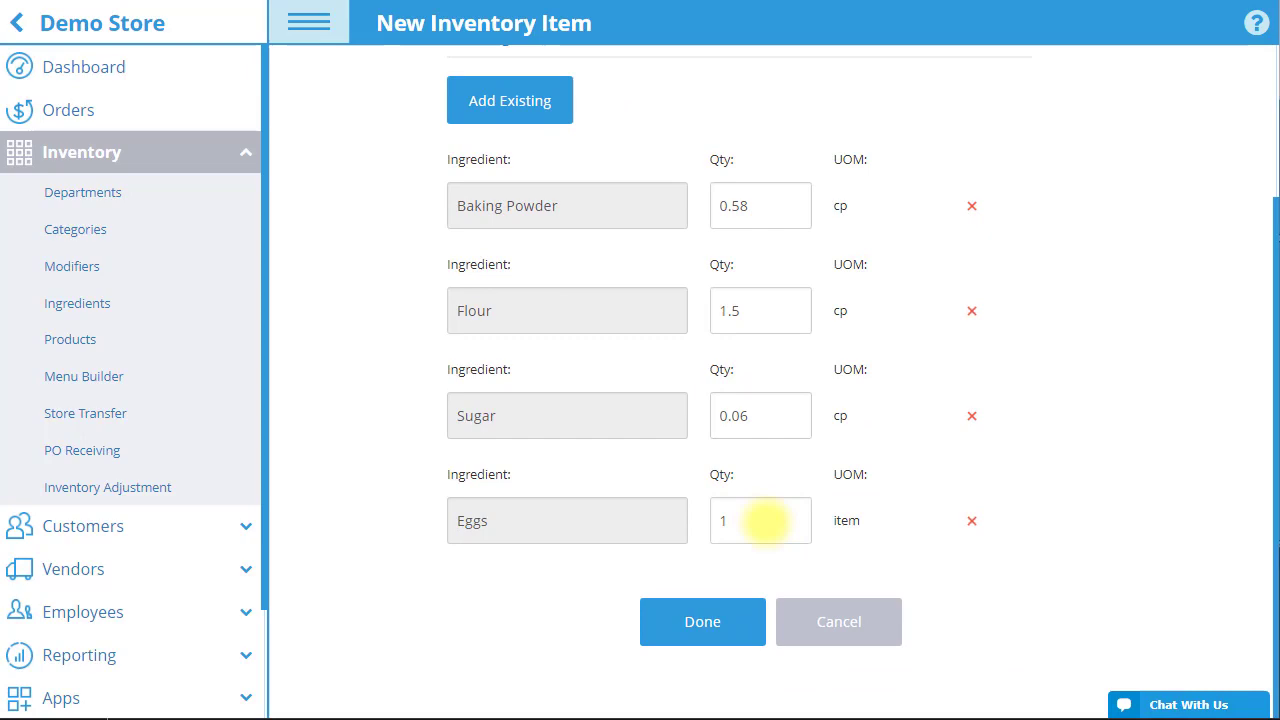
- Add a new modifier group to the product and name it Syrups
scroll(765, 520, "up", 2)
left_click(637, 150)
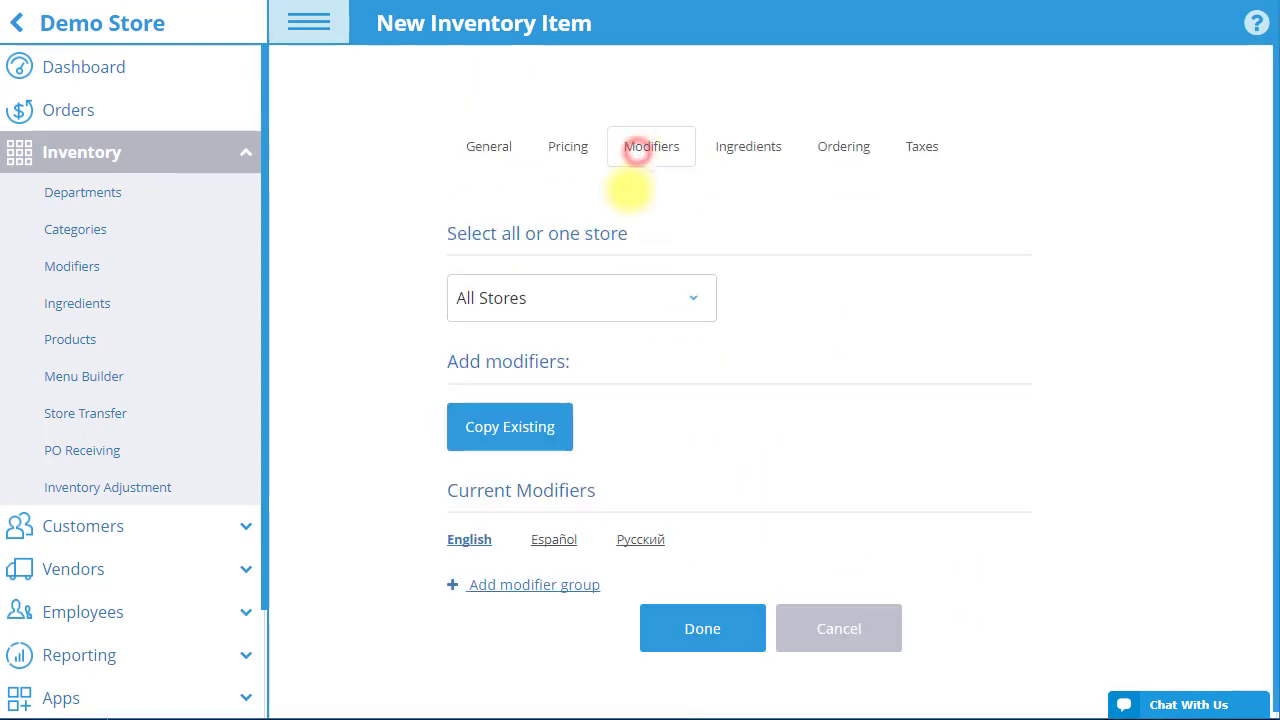
left_click(525, 585)
left_click(543, 638)
type("Syrups")
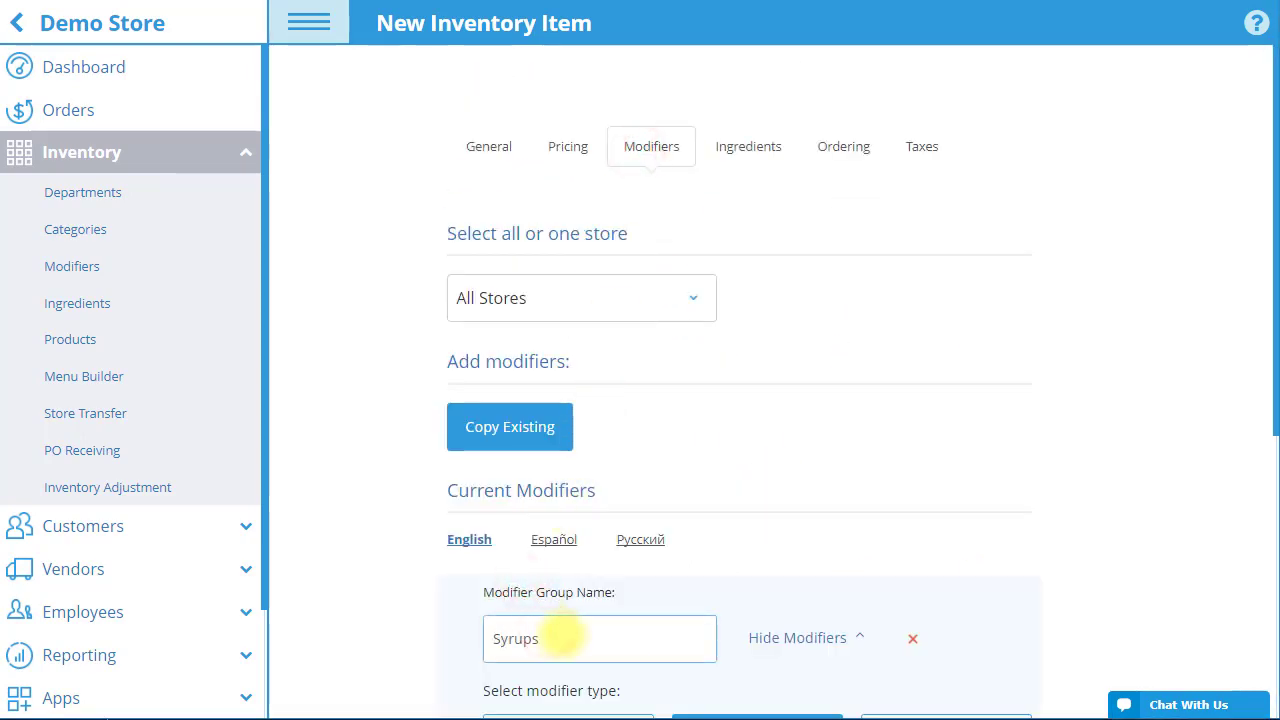
- Define a Maple syrup modifier in the Syrups group with a price of 1.00
scroll(560, 632, "down", 5)
left_click(566, 400)
type("Maple syrup")
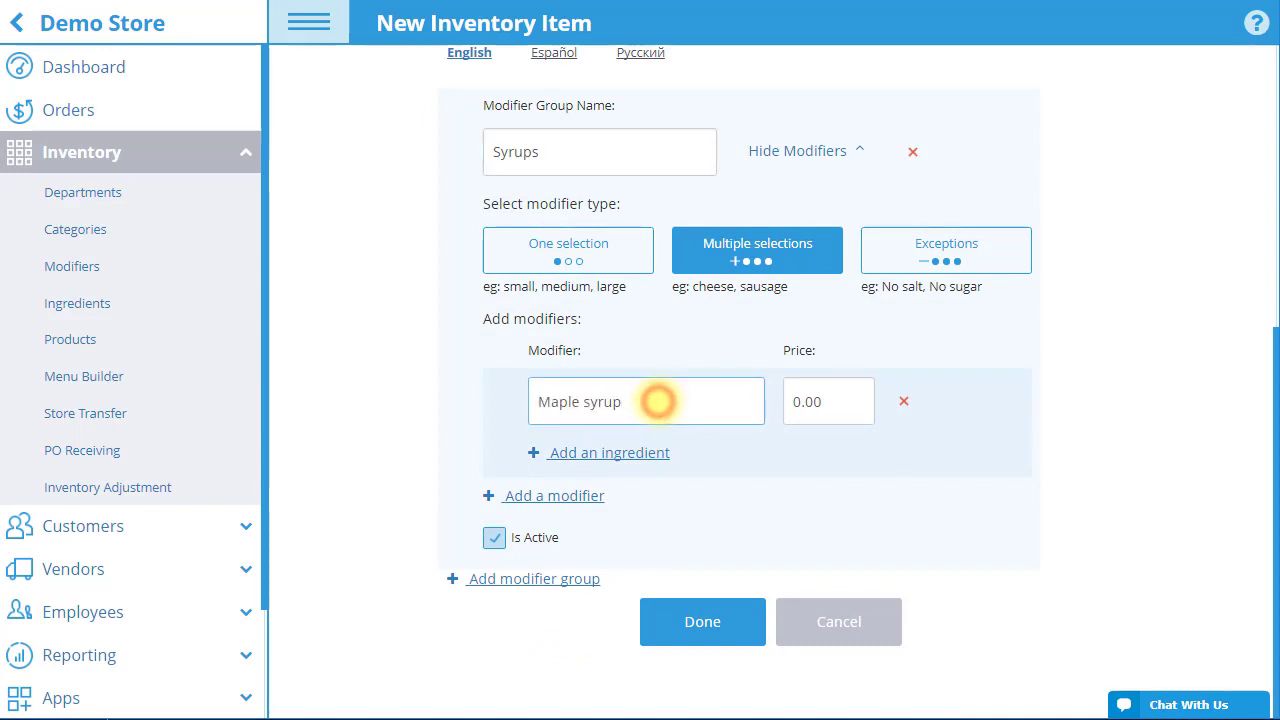
left_click(820, 401)
type("1.00")
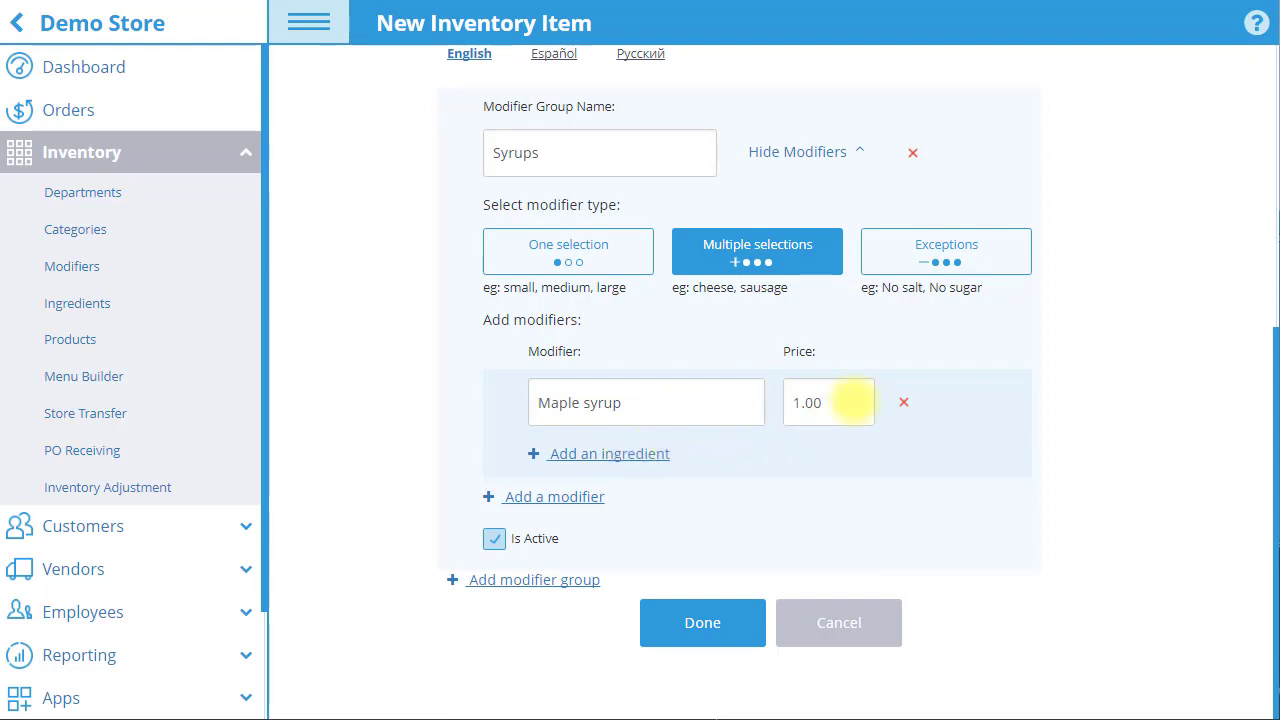
- Set the product's recommended ordering quantity to 70 and its minimum quantity to 50
scroll(851, 400, "up", 5)
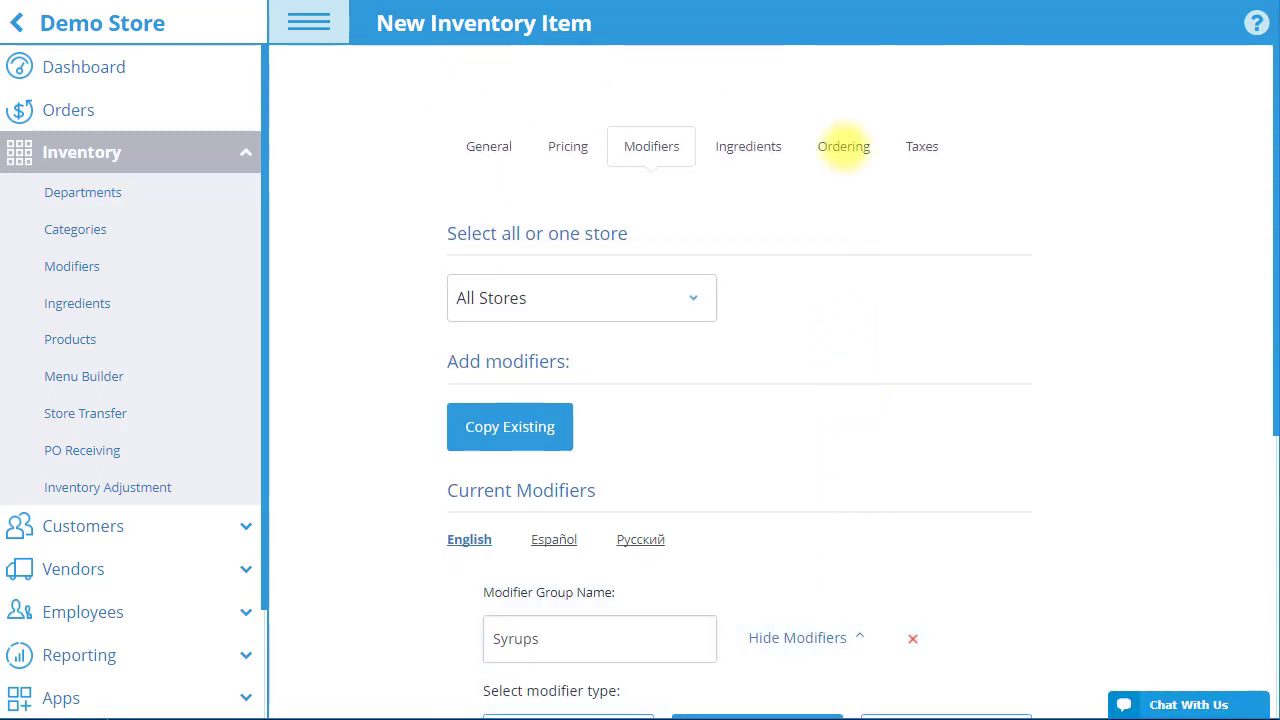
left_click(845, 145)
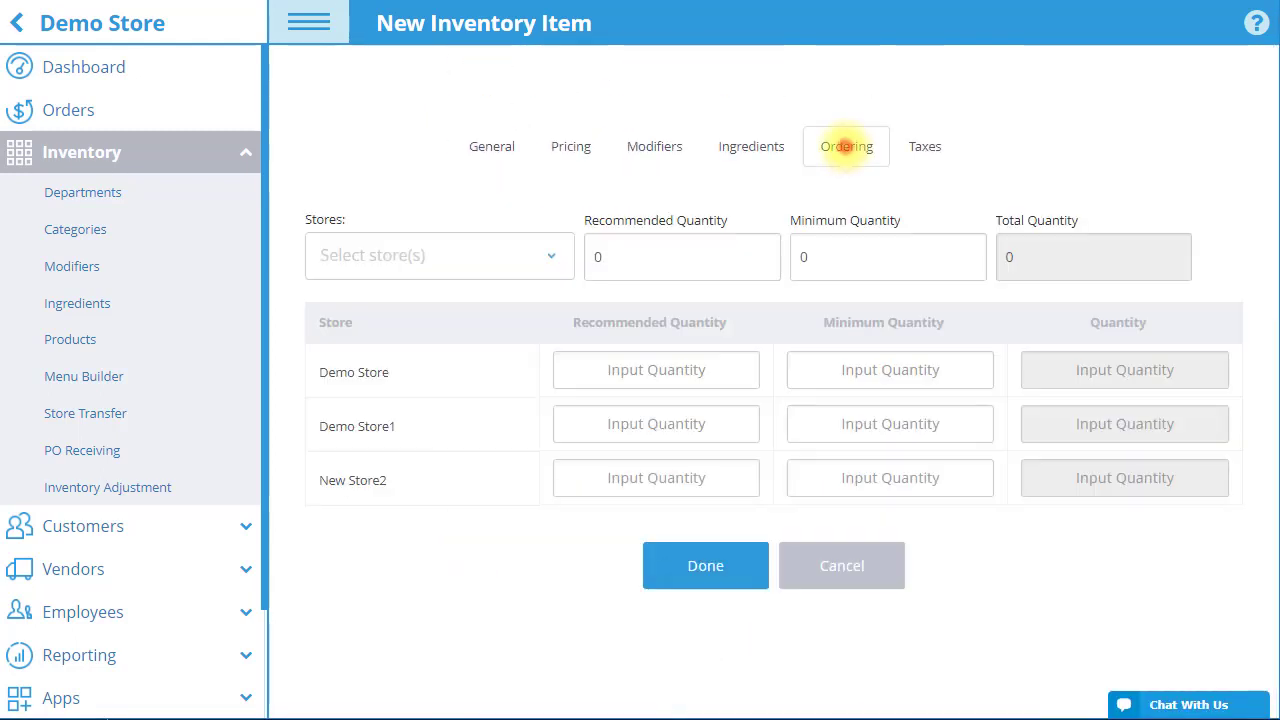
left_click(595, 251)
type("70")
left_click(792, 256)
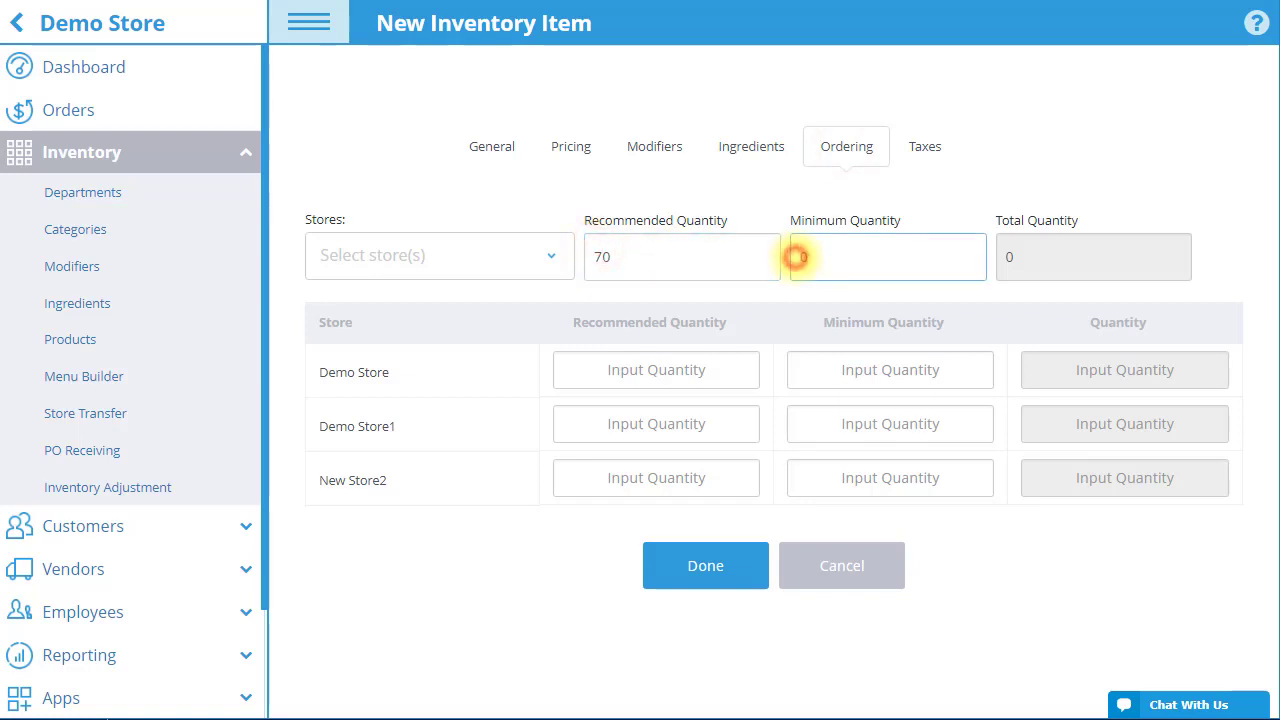
type("50")
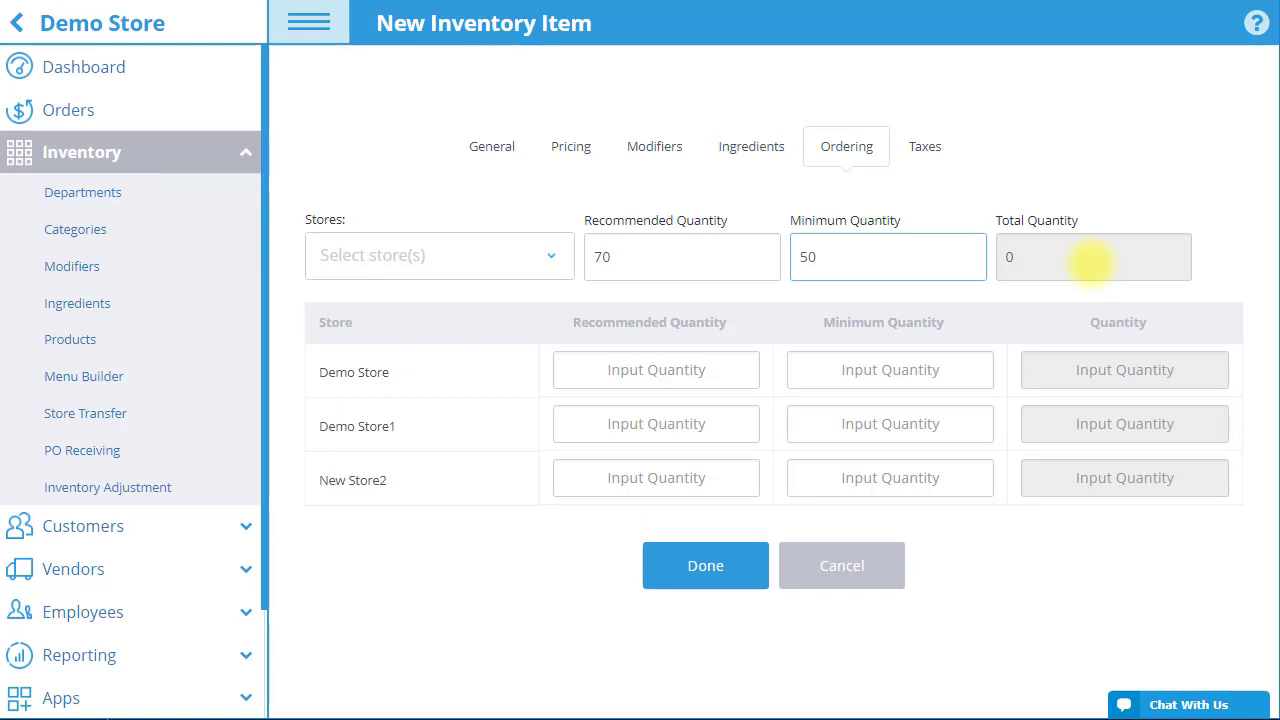
- Review the tax settings, save the new product and select Pancakes in the product list
left_click(925, 147)
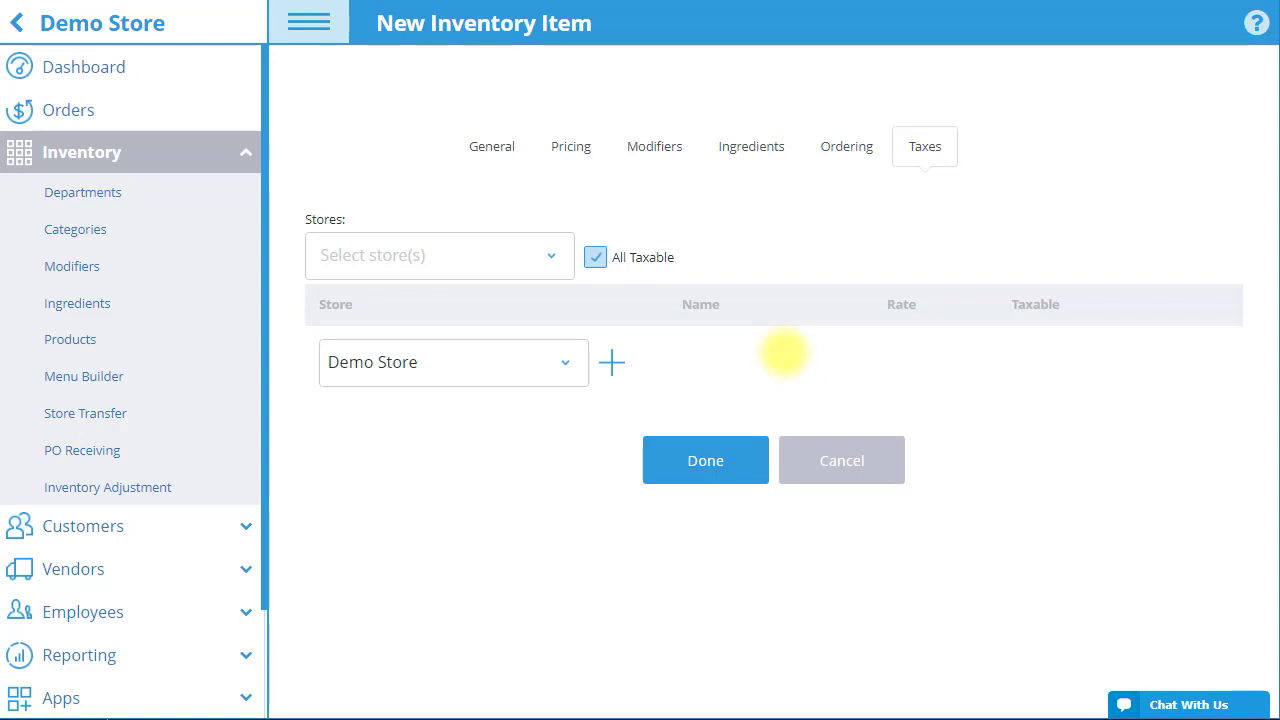
left_click(712, 458)
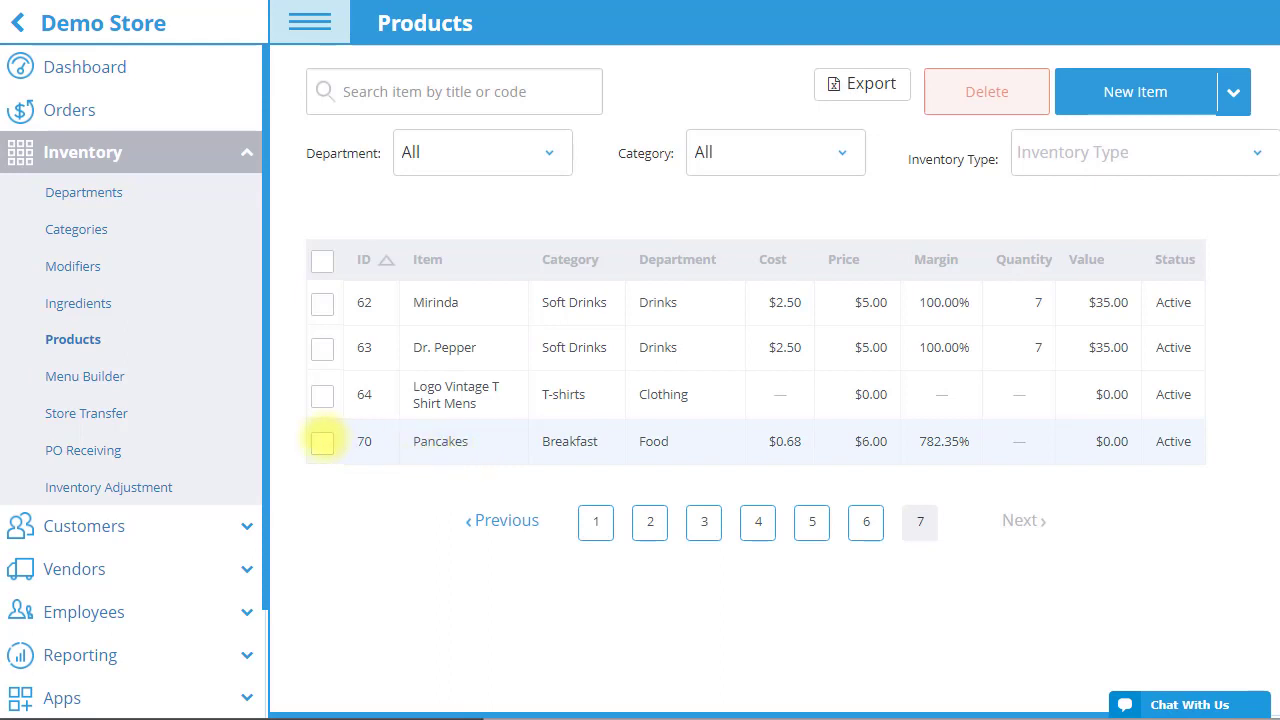
left_click(322, 441)
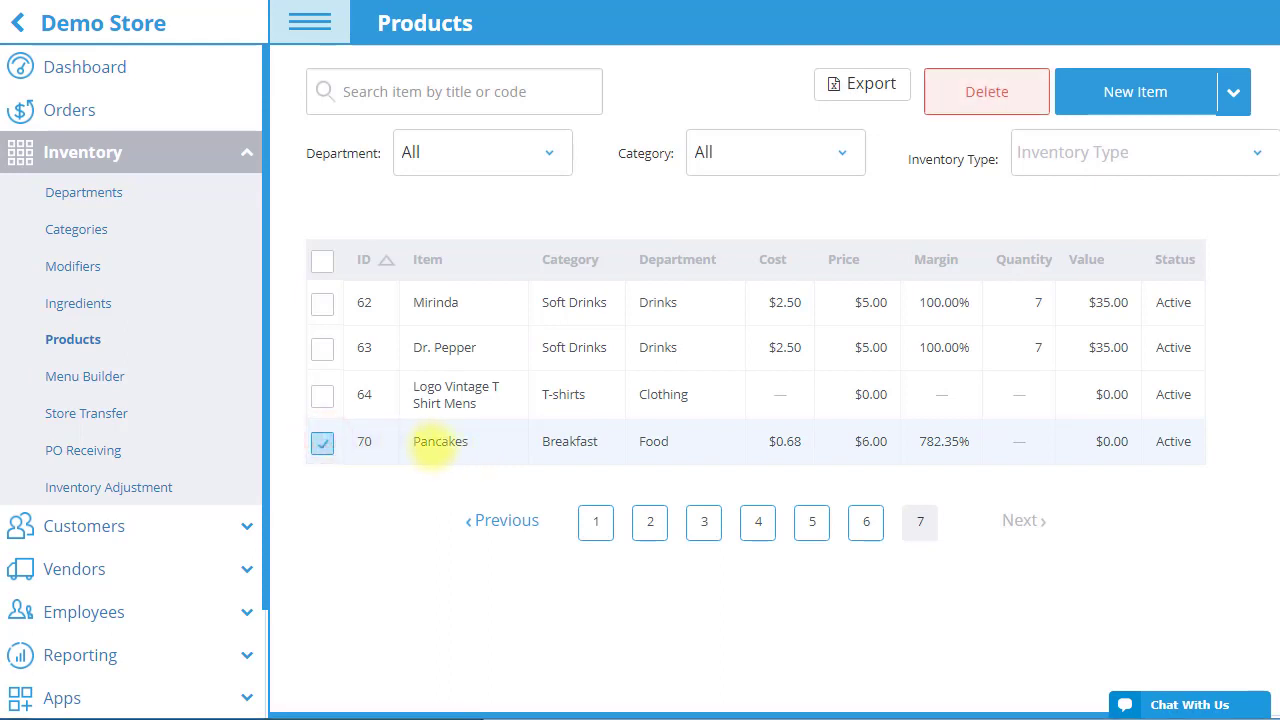